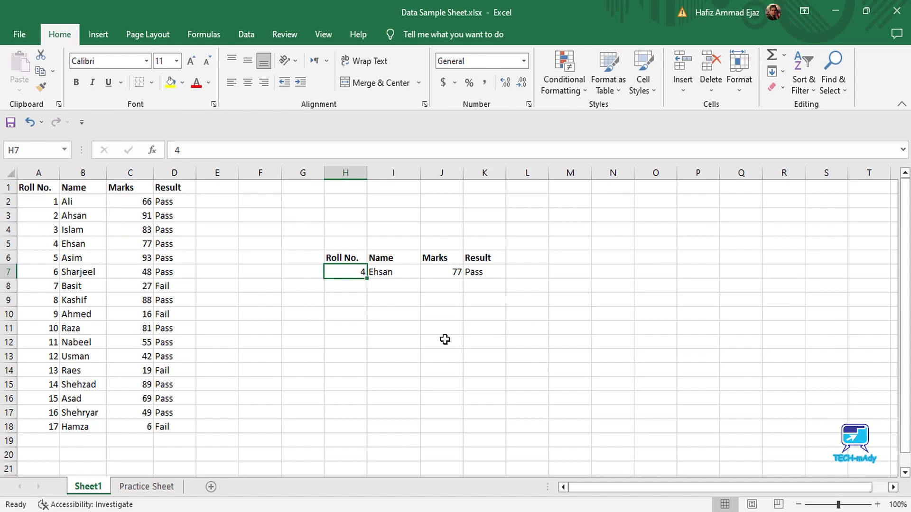
Step: Enter roll number 5 in H7, and clear the lookup table in H6:K8
key("ctrl+Return")
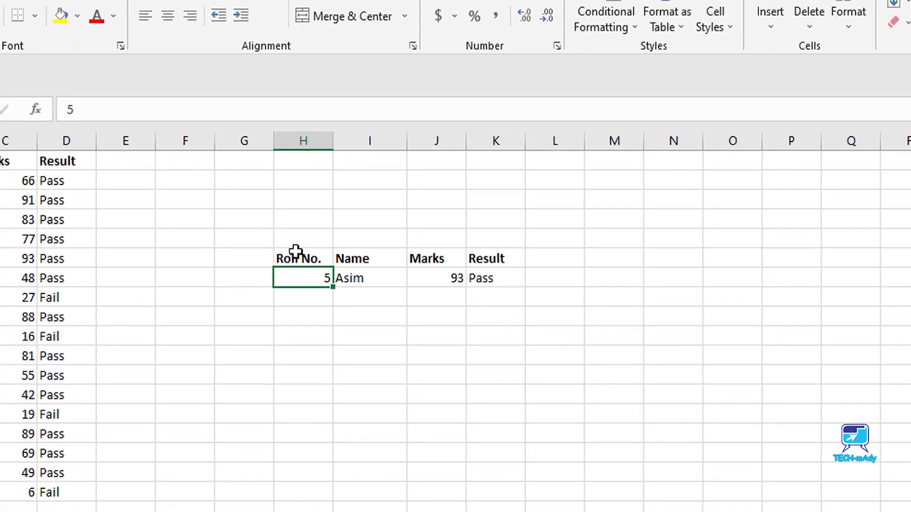
left_click_drag(253, 259, 490, 302)
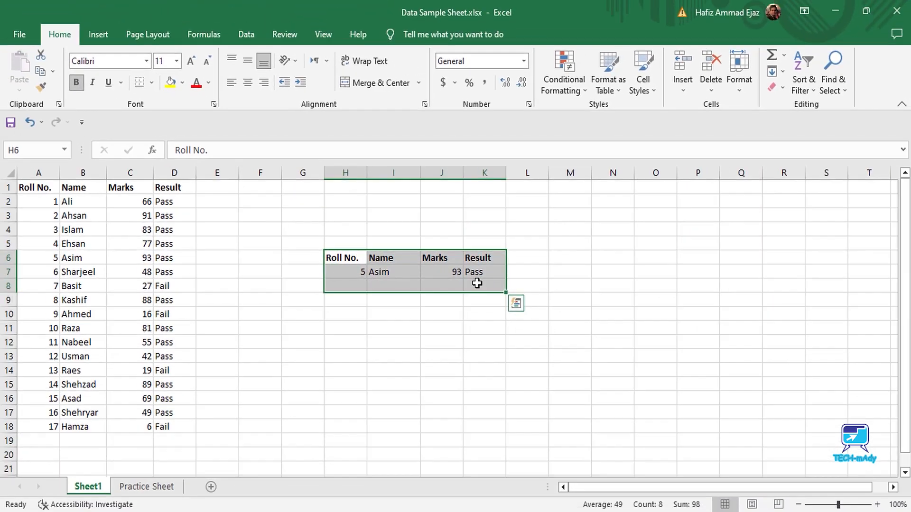
key("Delete")
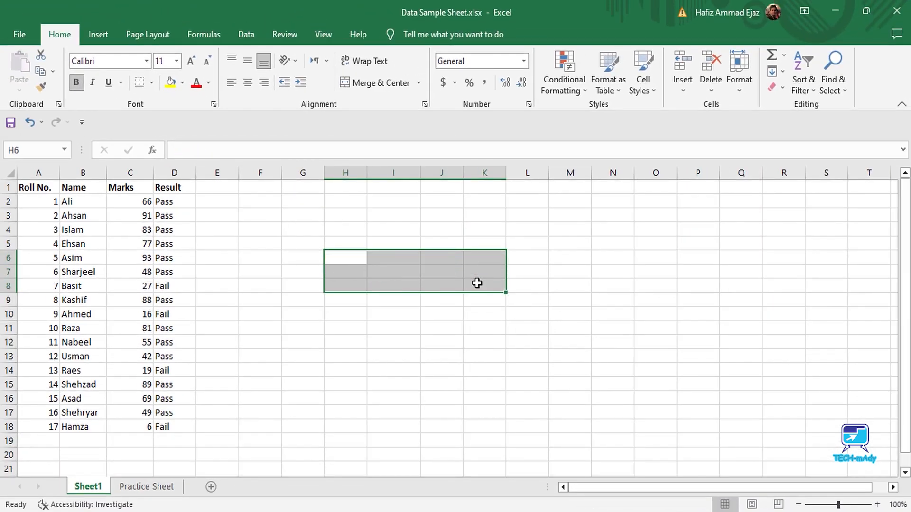
Step: Try deleting the Roll No. column A, and undo the deletion while keeping H6:K8 cleared
left_click(38, 173)
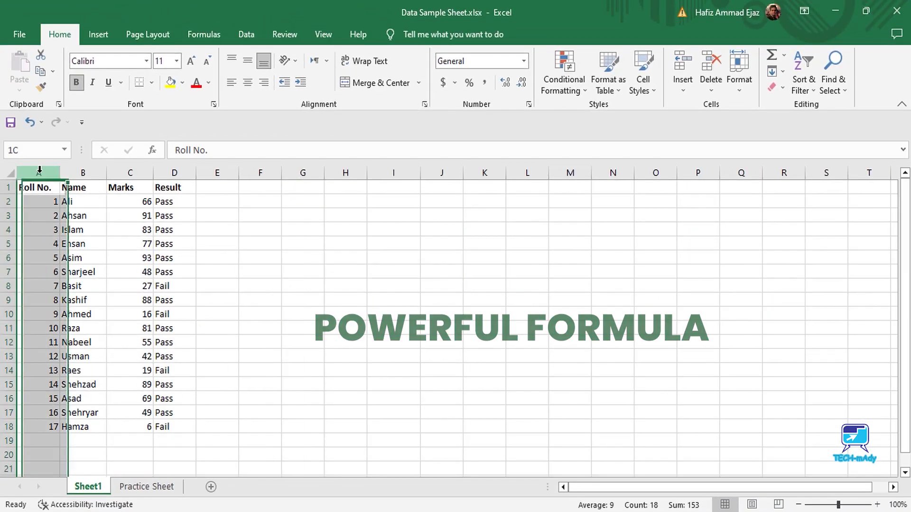
right_click(40, 174)
left_click(74, 311)
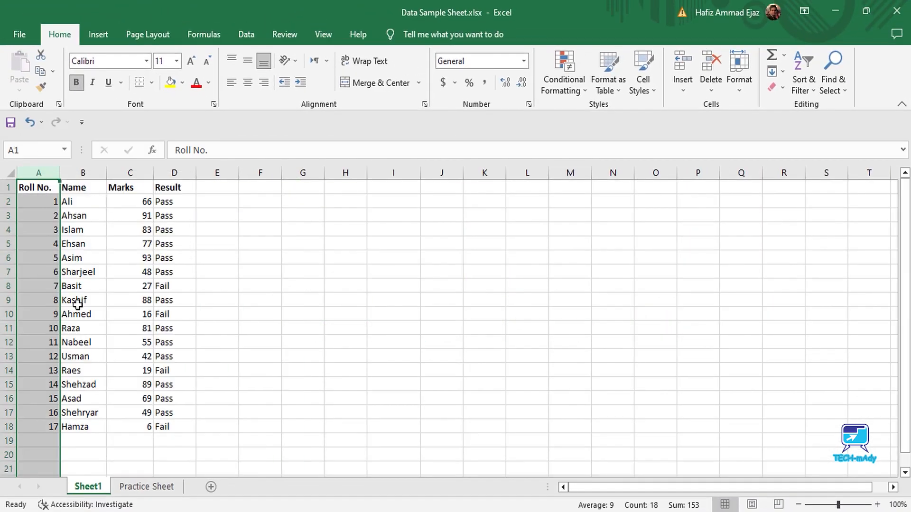
left_click(403, 226)
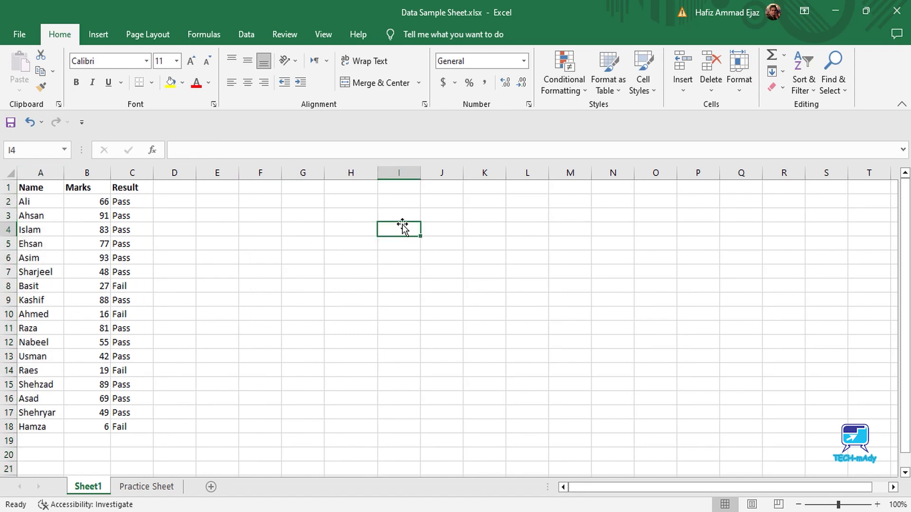
key("ctrl+z")
key("ctrl+z")
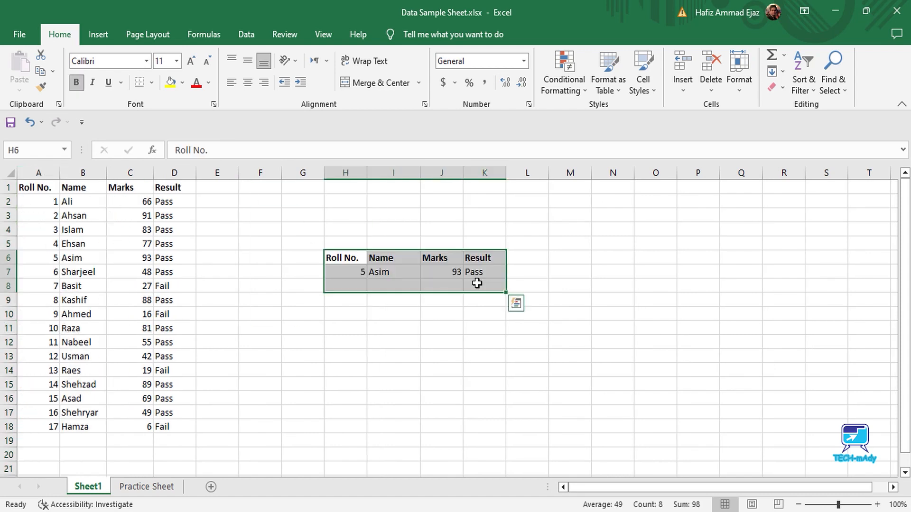
key("ctrl+z")
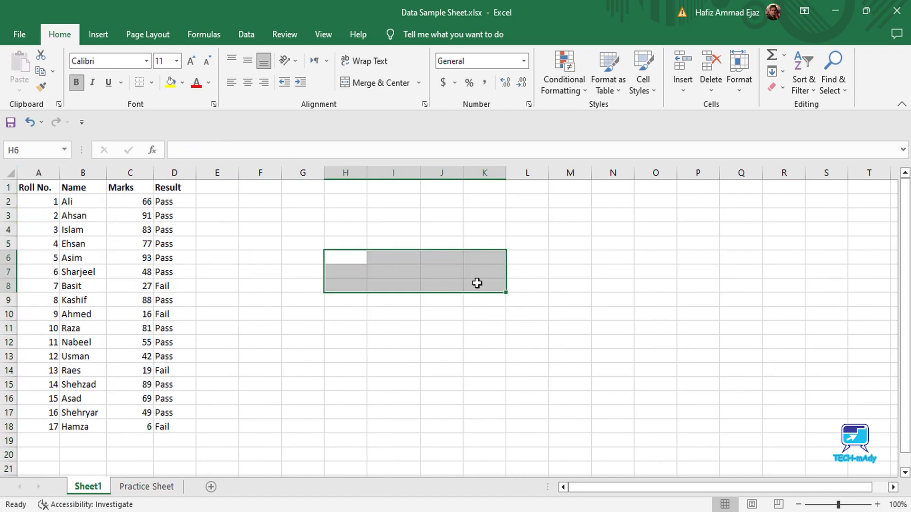
Step: Delete the Roll No. column A from the student data
right_click(39, 173)
left_click(74, 312)
left_click(393, 229)
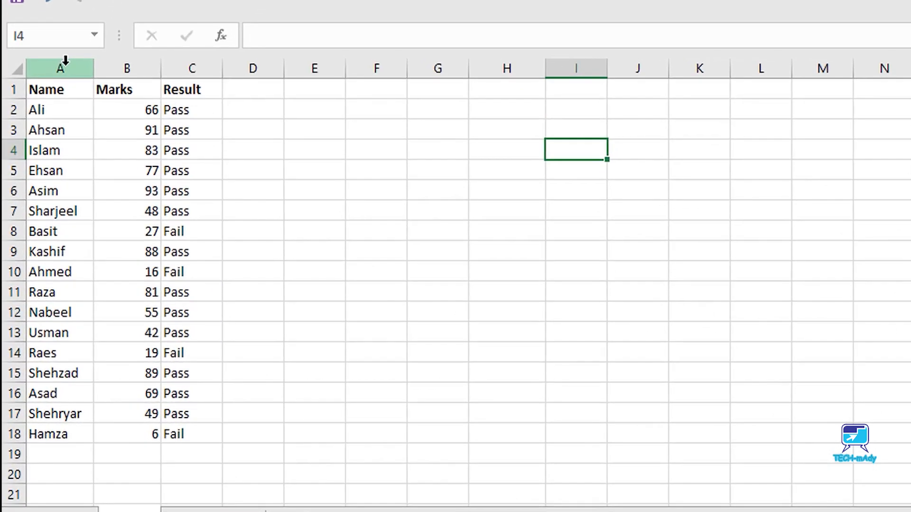
Step: Insert a blank column before the Name column
left_click(66, 61)
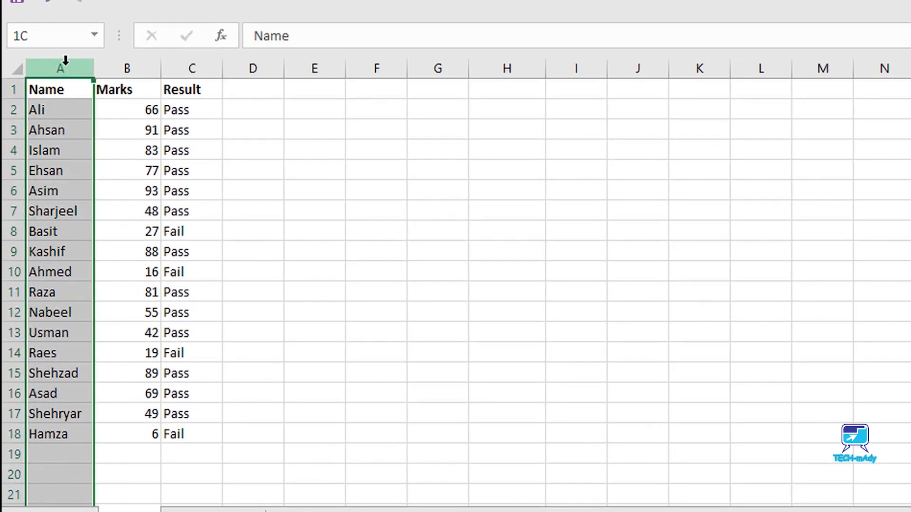
right_click(65, 61)
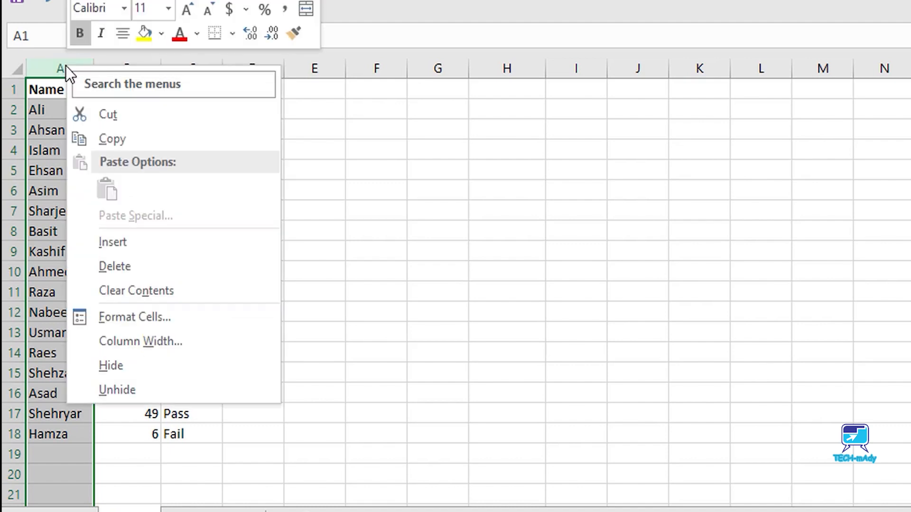
left_click(135, 246)
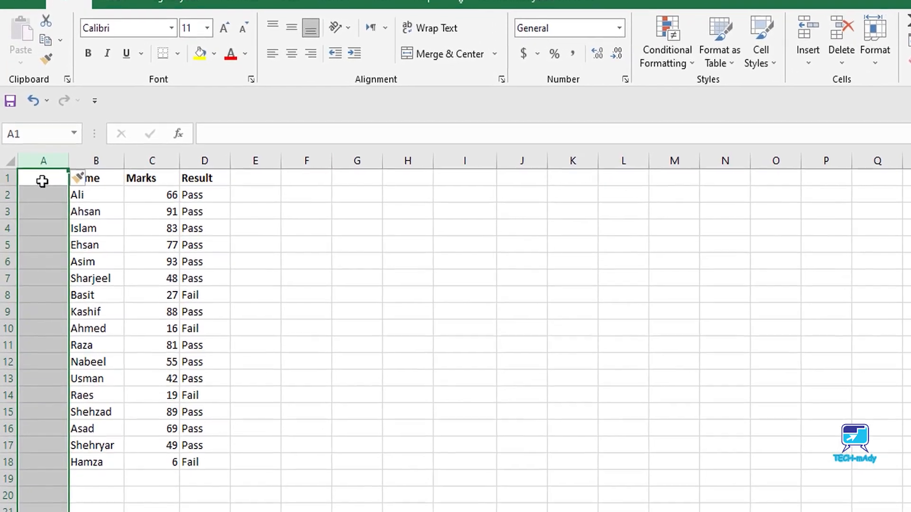
Step: Enter the header "Roll num." in A1 and make it bold
left_click(38, 187)
type("Roll n")
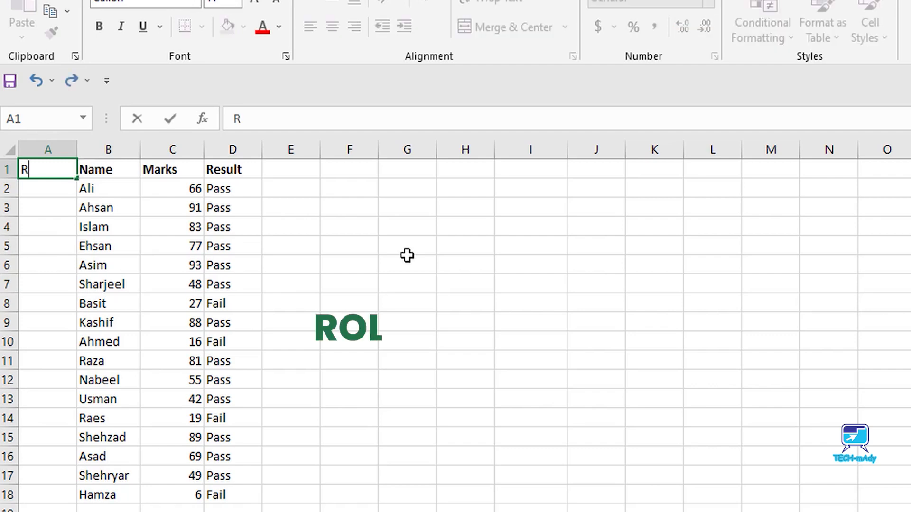
type("u")
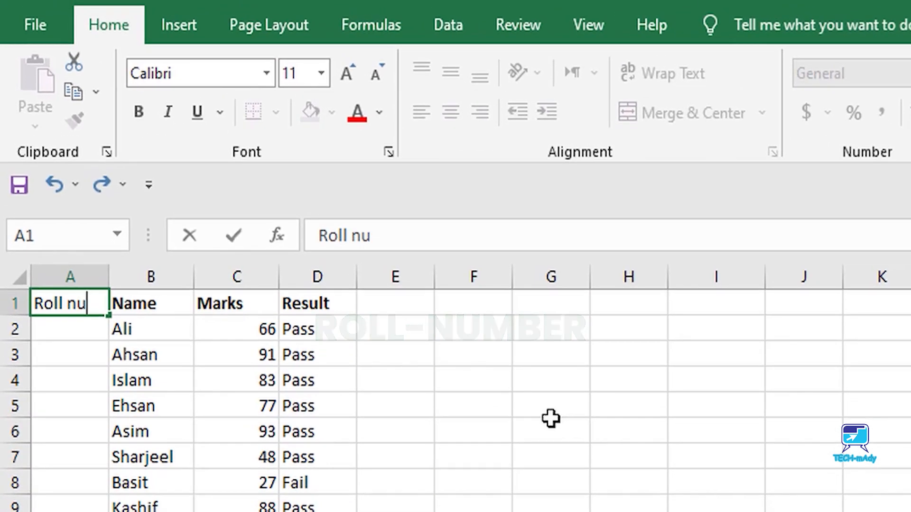
type("m.")
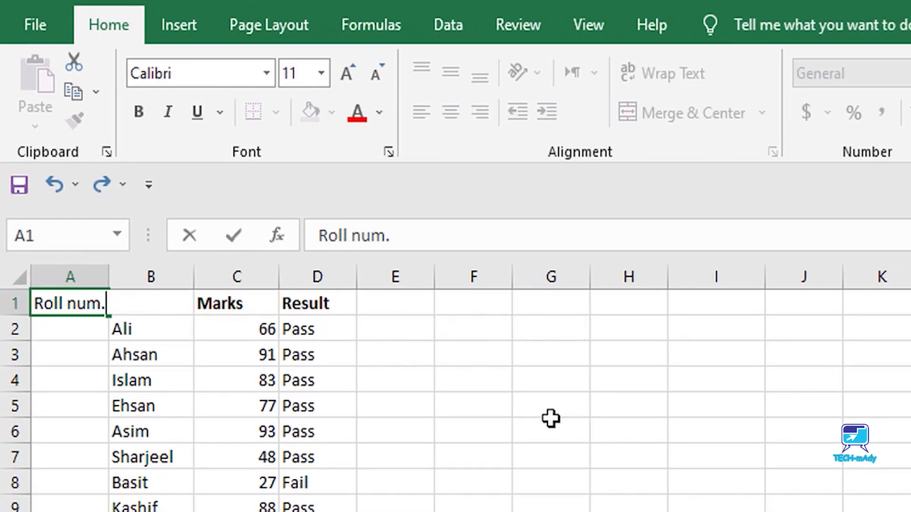
key("Return")
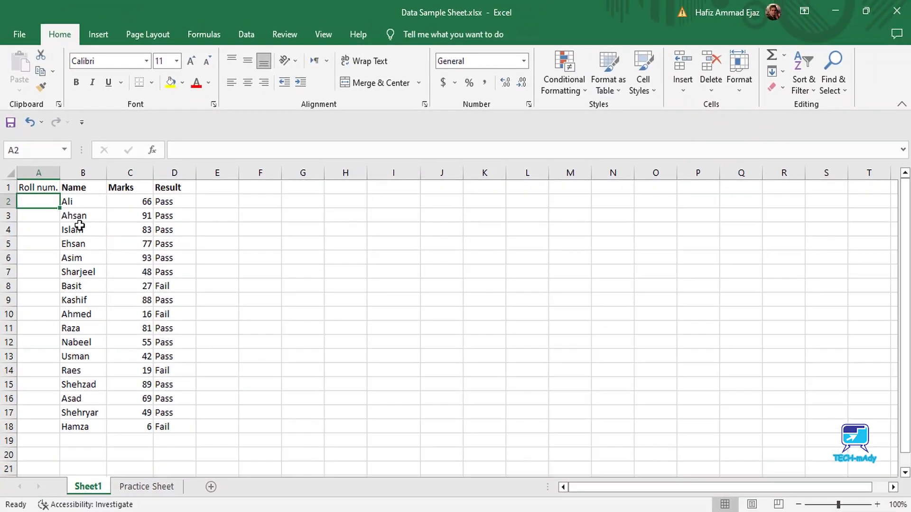
left_click(49, 188)
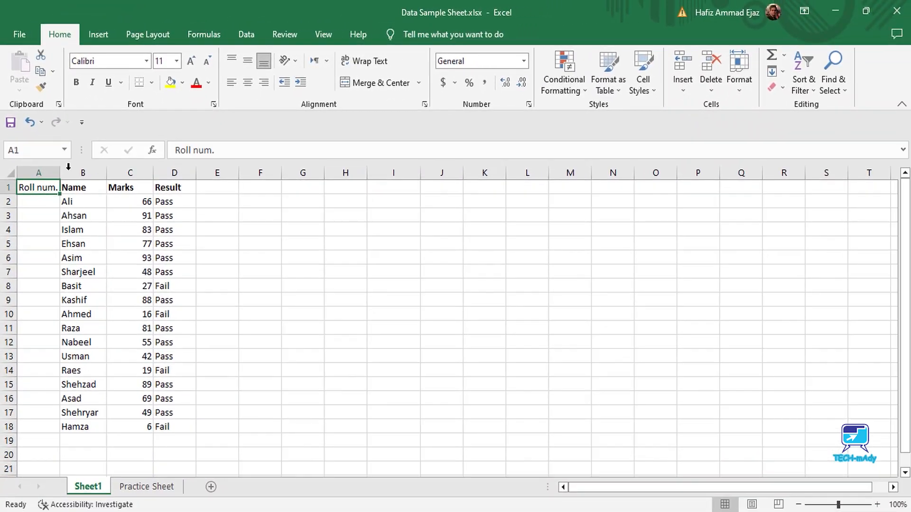
left_click(76, 82)
Step: Enter roll numbers 1, 2 and 3 from A2 down, and extend the series through 17 in A18
key("Return")
type("1")
key("Return")
type("2")
key("Return")
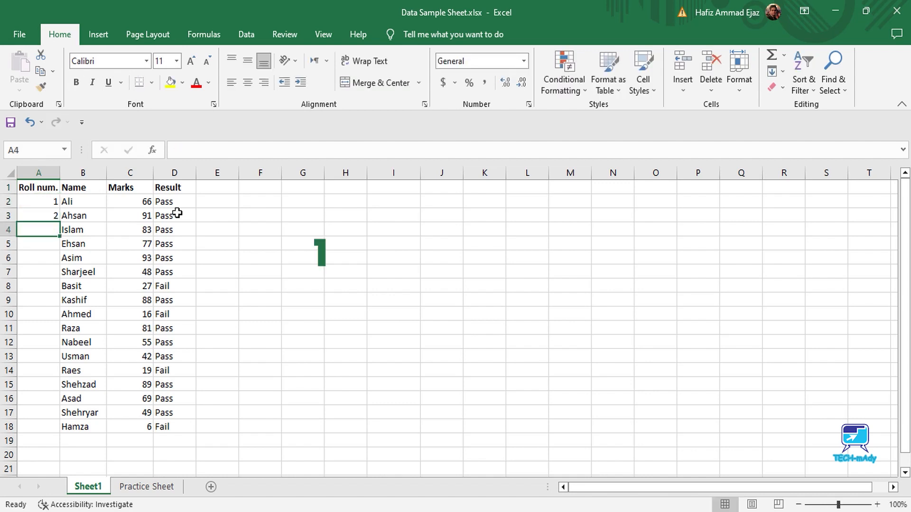
type("3")
key("Return")
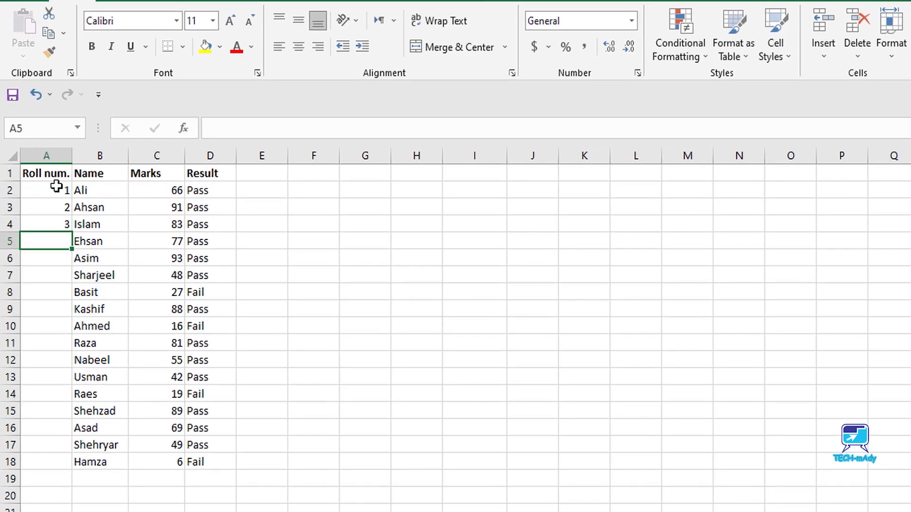
left_click_drag(49, 202, 66, 482)
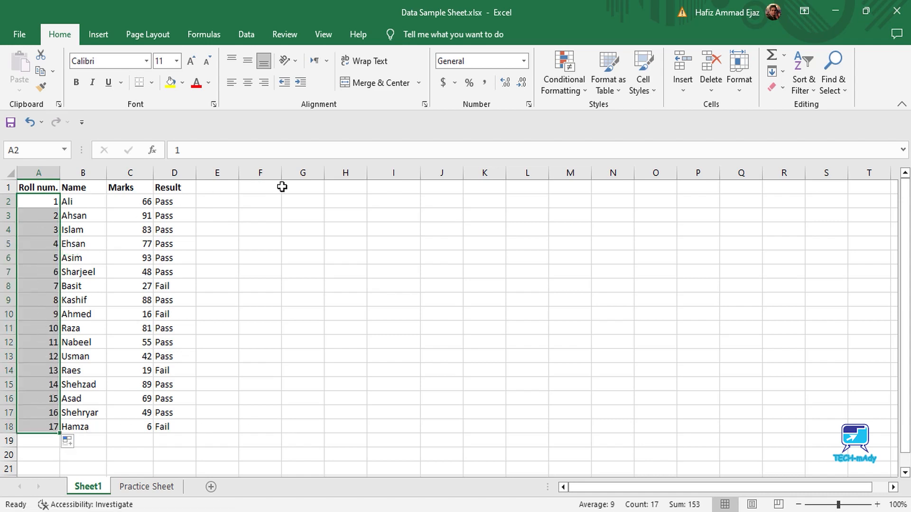
Step: Enter the headers "Roll no." in G7 and "Student Name" in H7, and widen column H to fit its header
left_click(260, 272)
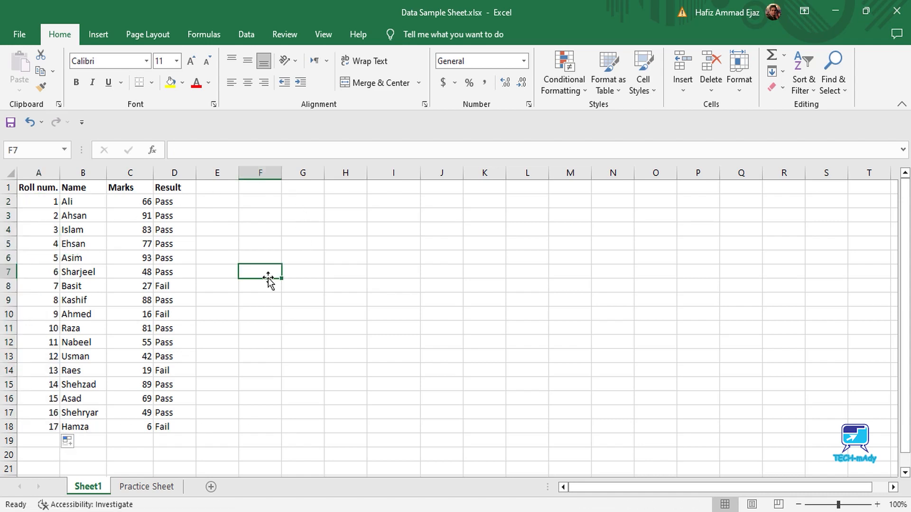
left_click(317, 273)
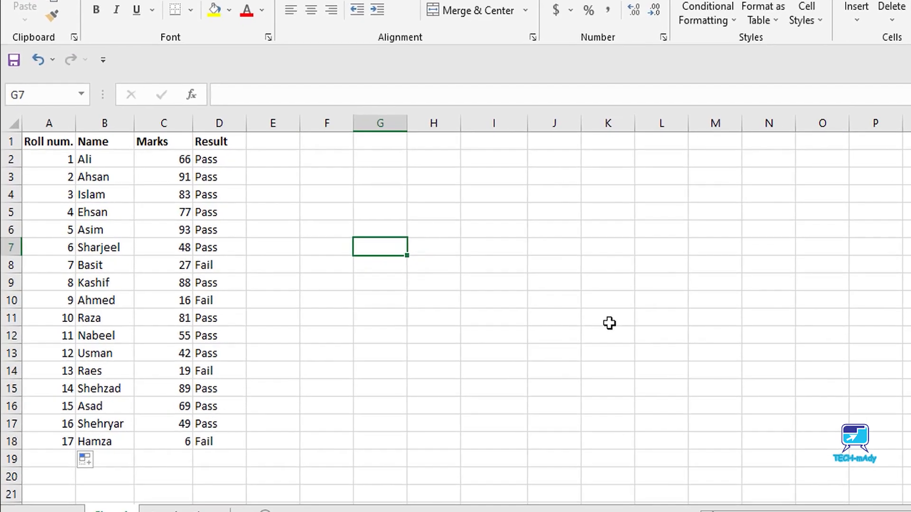
type("Roll n")
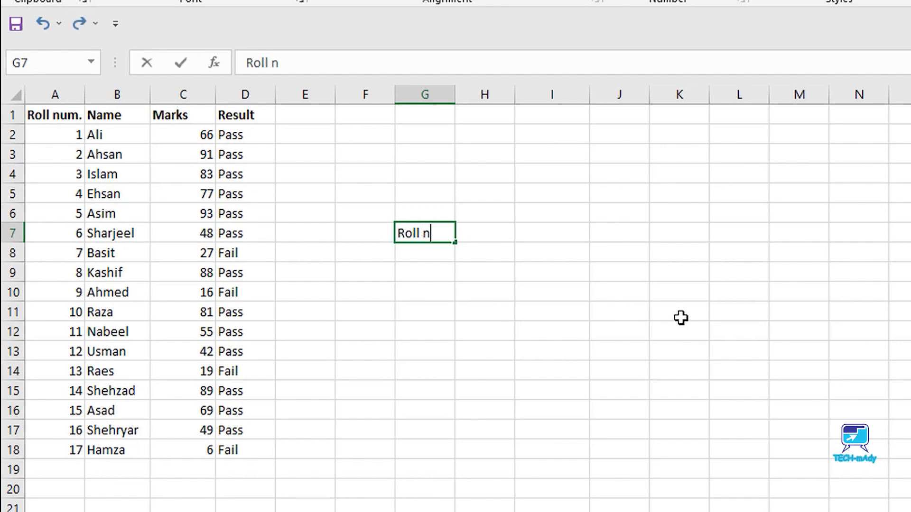
type("o,")
key("BackSpace")
type(".")
key("Right")
type("Student Name")
key("Return")
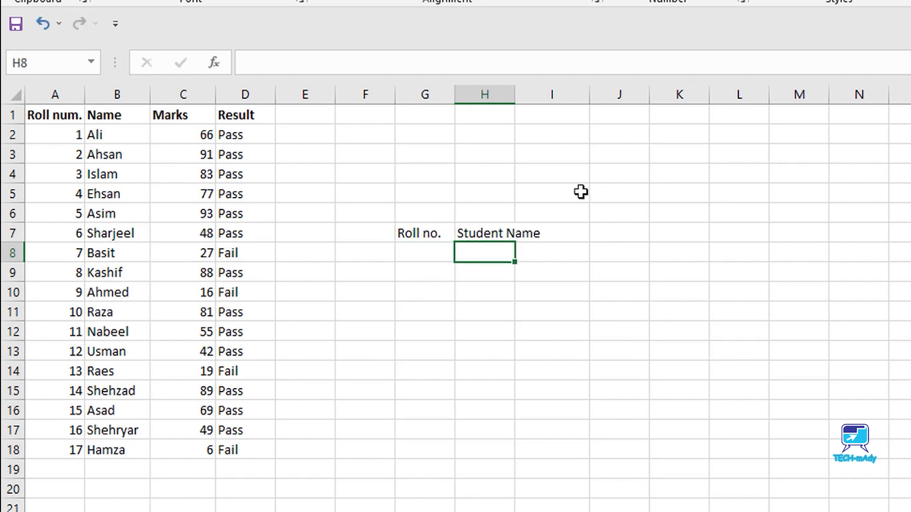
left_click_drag(521, 98, 550, 100)
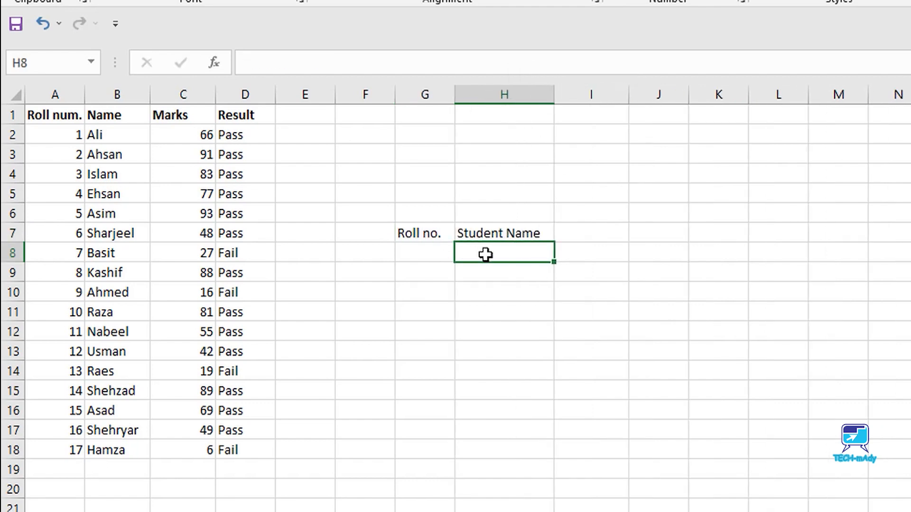
Step: Enter the formula =VLOOKUP(G8,A:B,2,FALSE) in H8 to look up the student's name by roll number
double_click(519, 256)
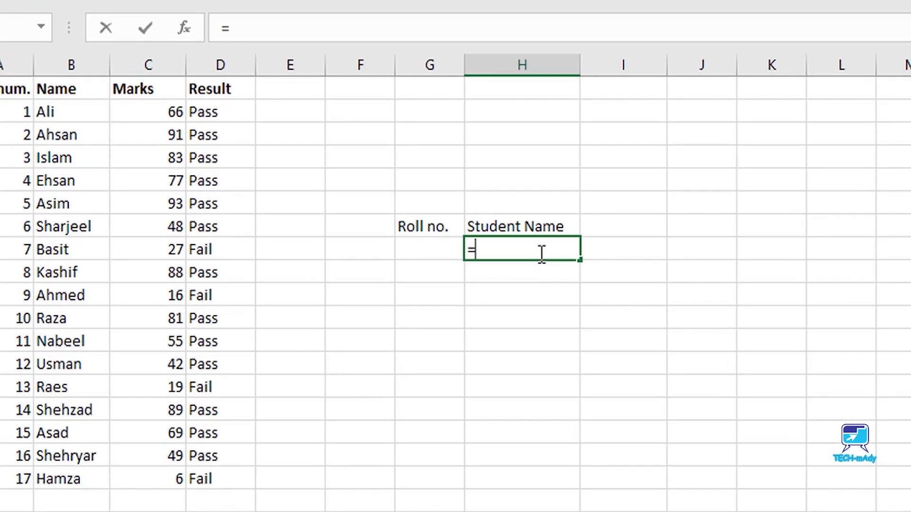
type("=vloo")
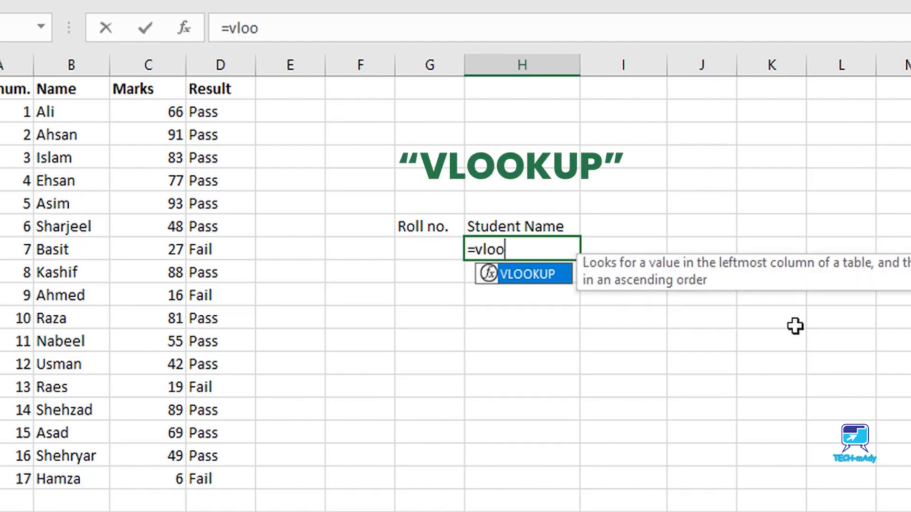
type("kup")
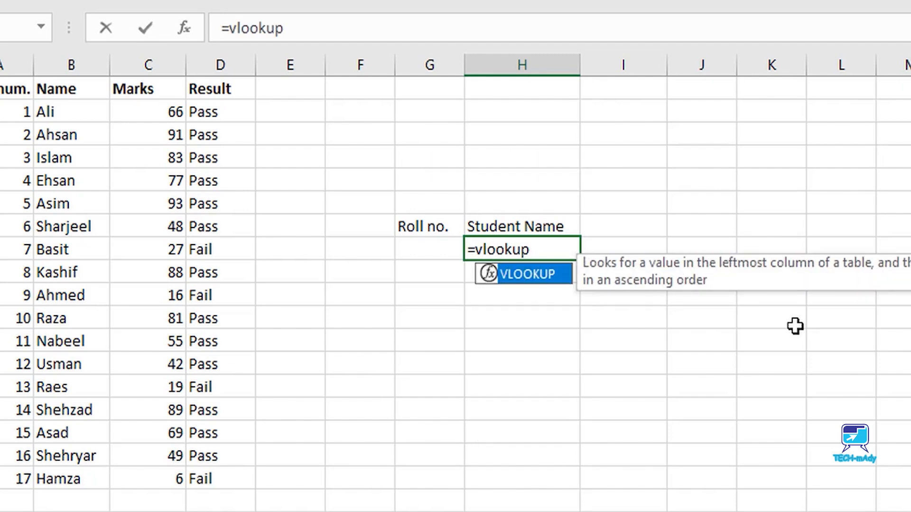
type("(")
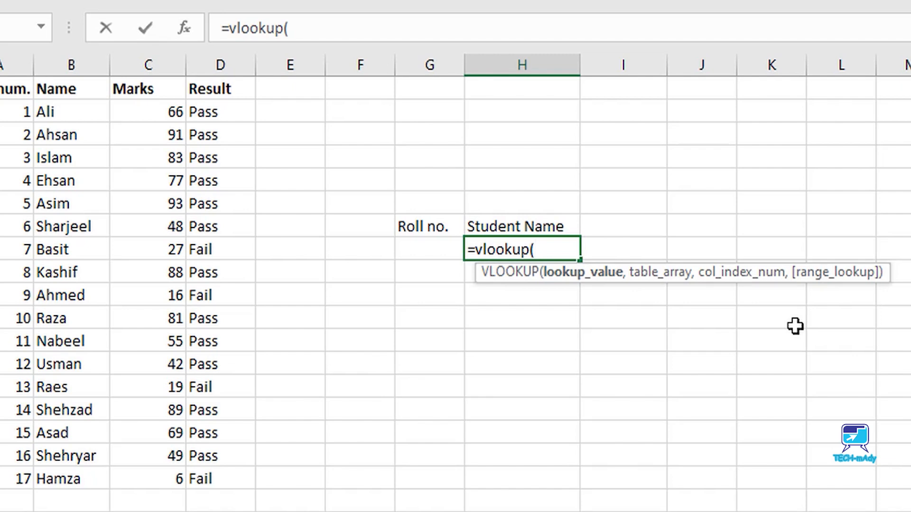
left_click(436, 246)
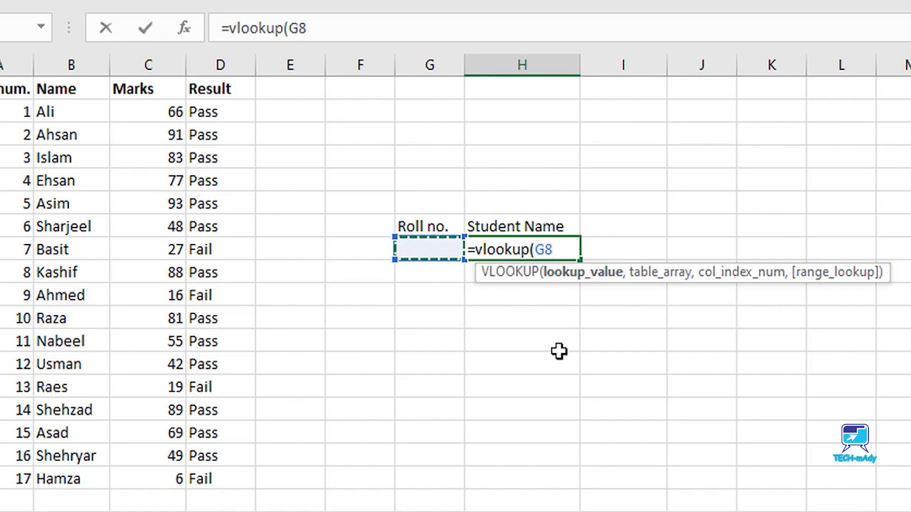
type(",")
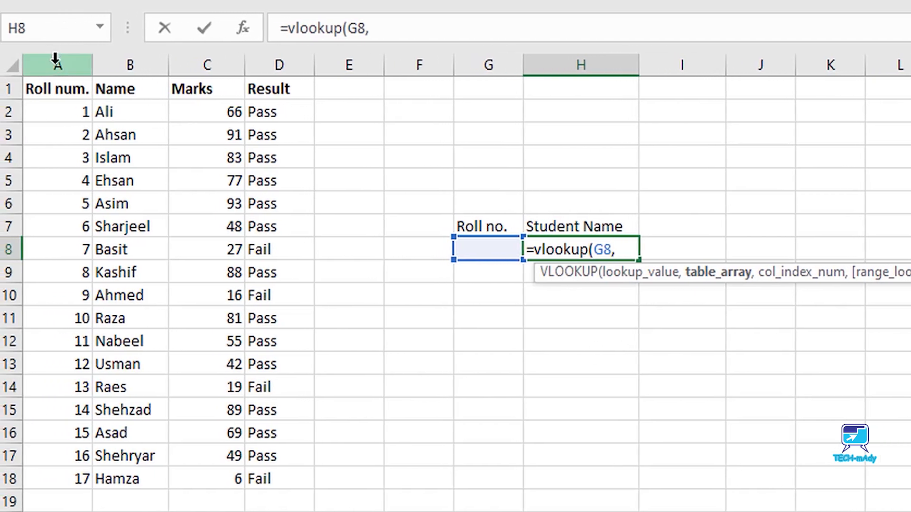
left_click_drag(55, 59, 109, 61)
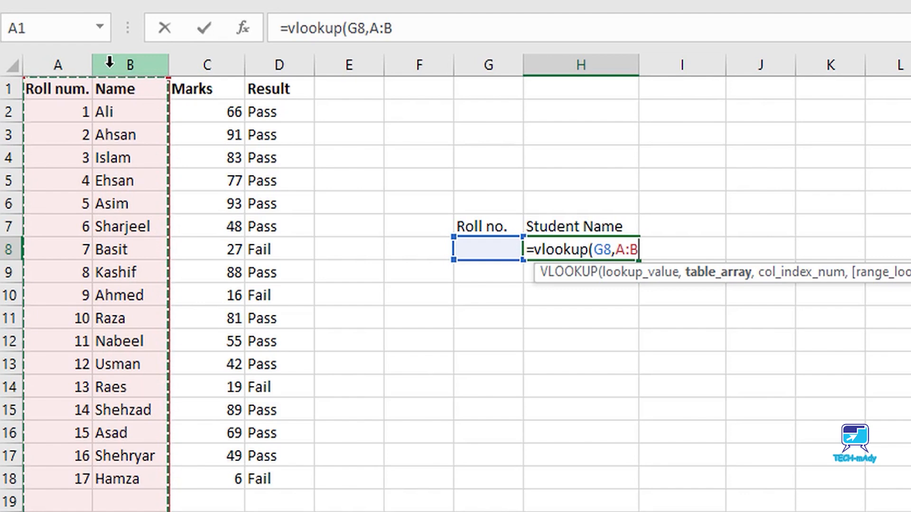
type(",")
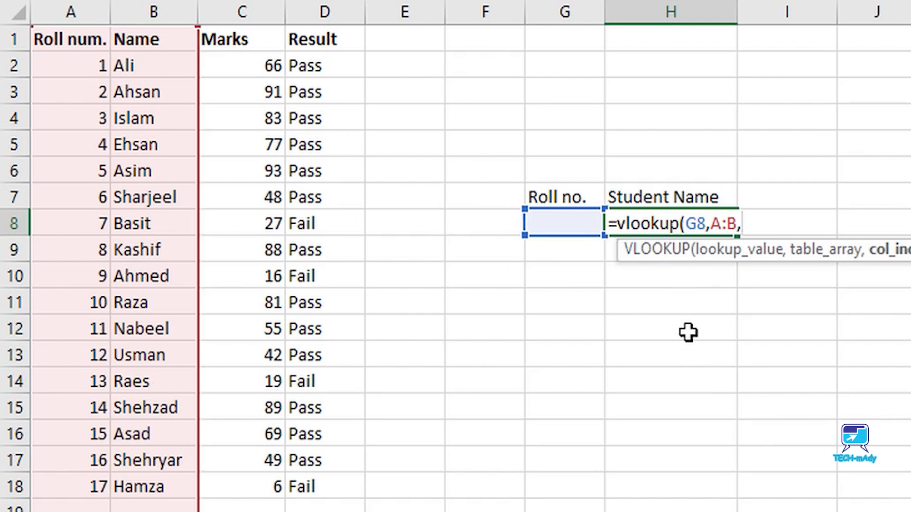
type("2")
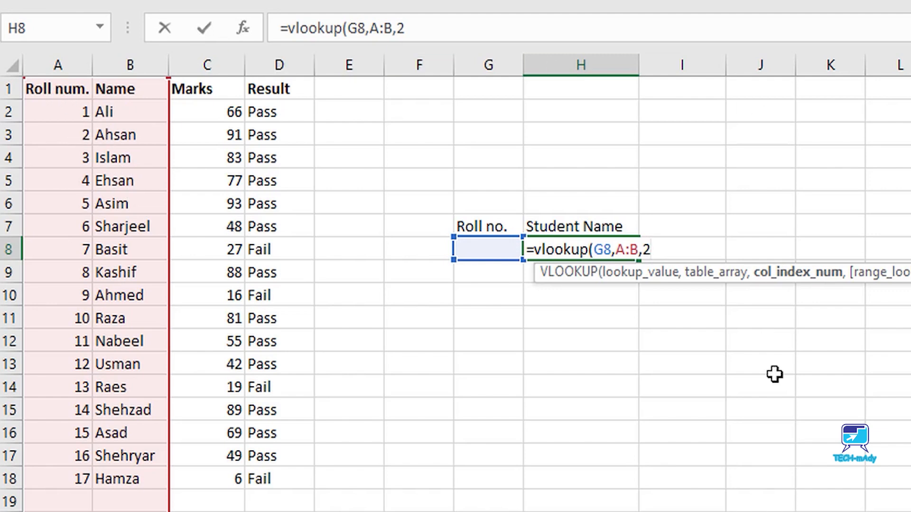
type(",false")
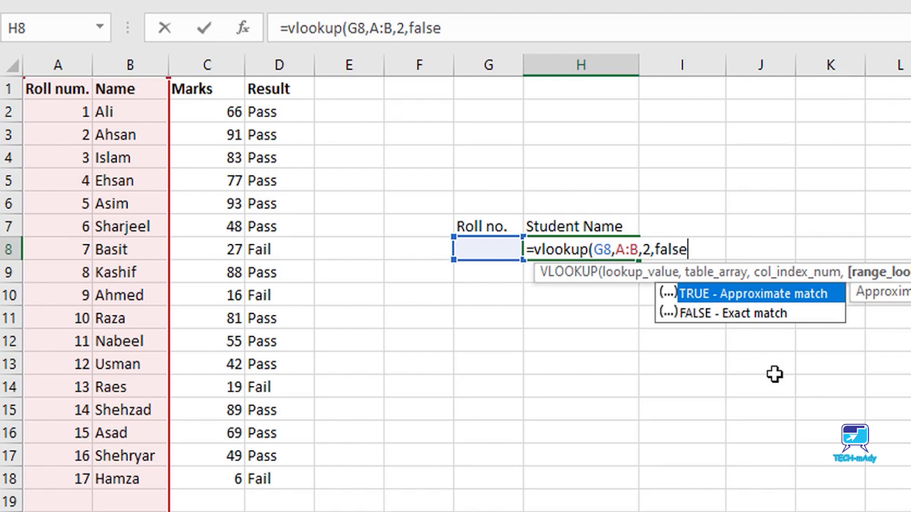
type(")")
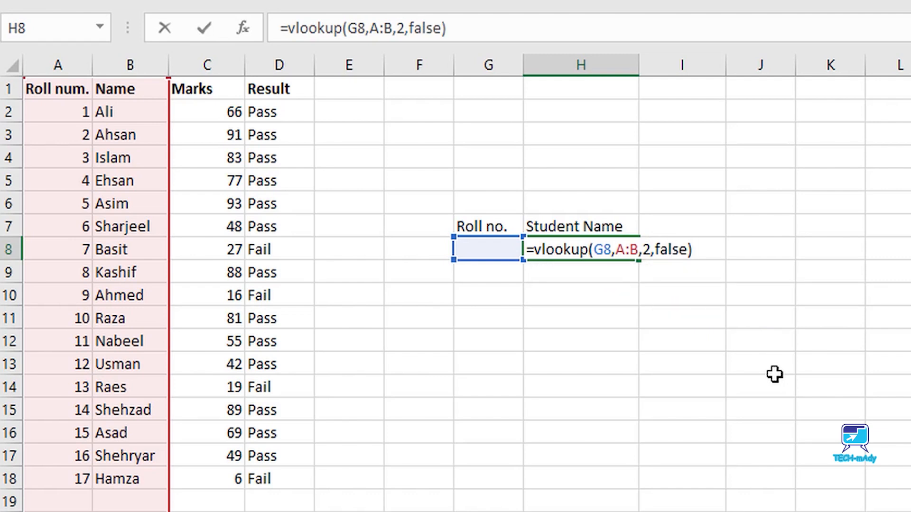
key("Return")
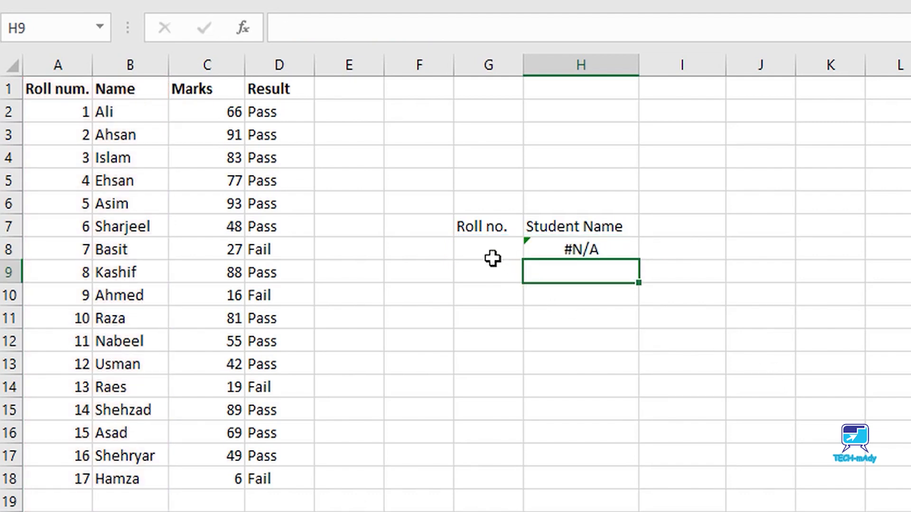
Step: Test the name lookup by entering roll numbers 1, 3, 4, 5, 1, 3, 4, 5, 8, 10, 9, 3 and 8 in turn in G8
left_click(477, 250)
type("1")
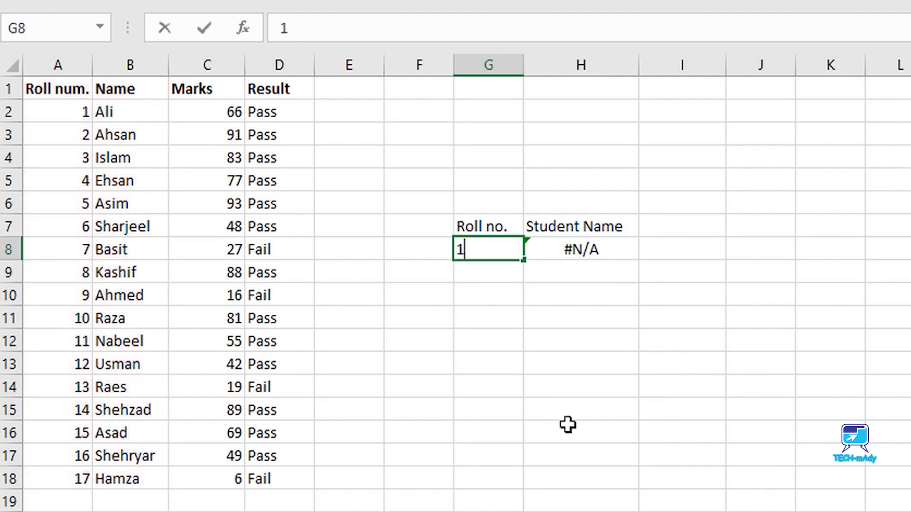
key("Return")
key("Up")
type("3")
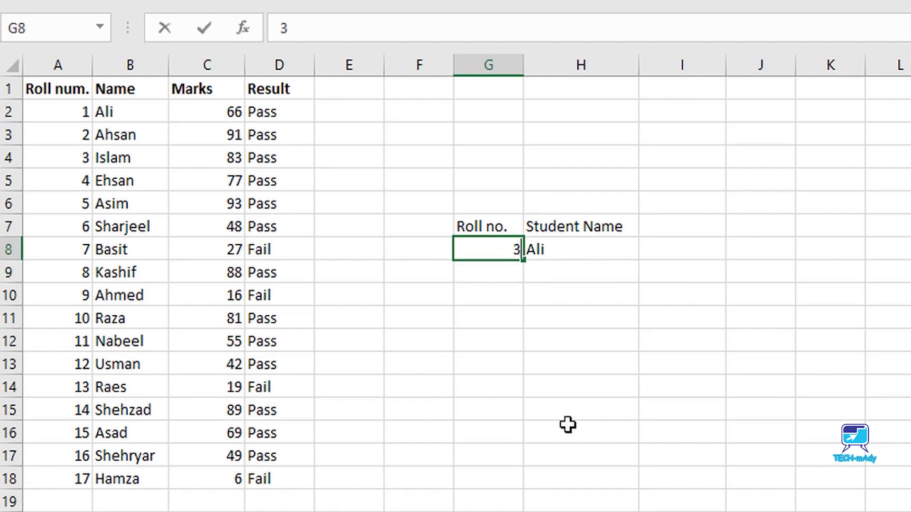
key("Return")
key("Up")
type("4")
key("Return")
key("Up")
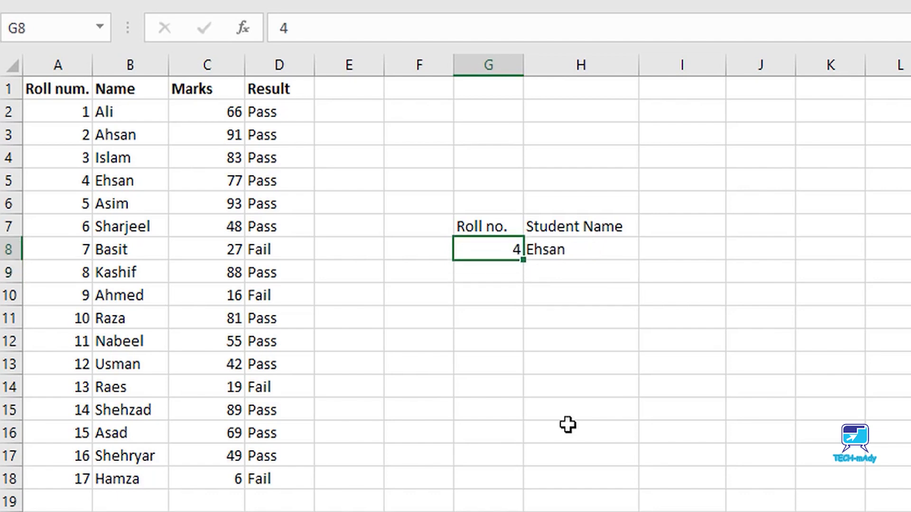
type("5")
key("Return")
key("Up")
type("1")
key("Return")
key("Up")
type("3")
key("Return")
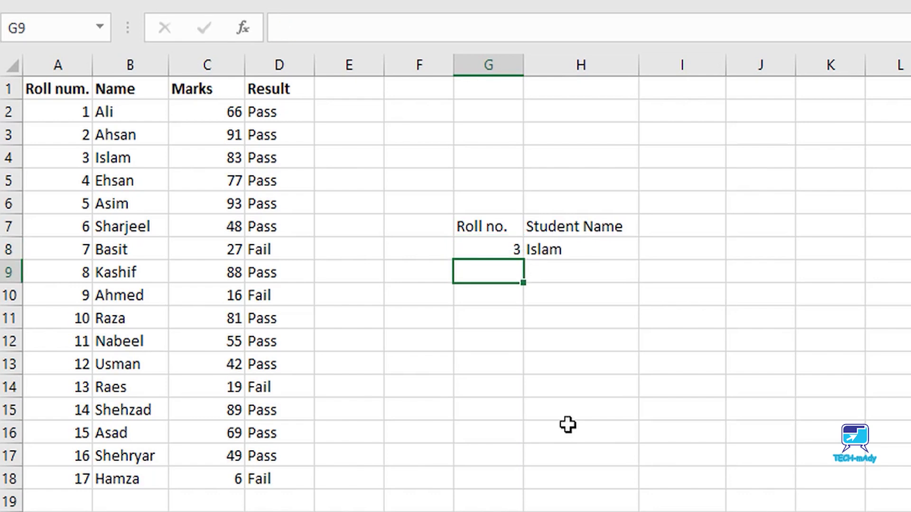
key("Up")
type("4")
key("Return")
key("Up")
type("5")
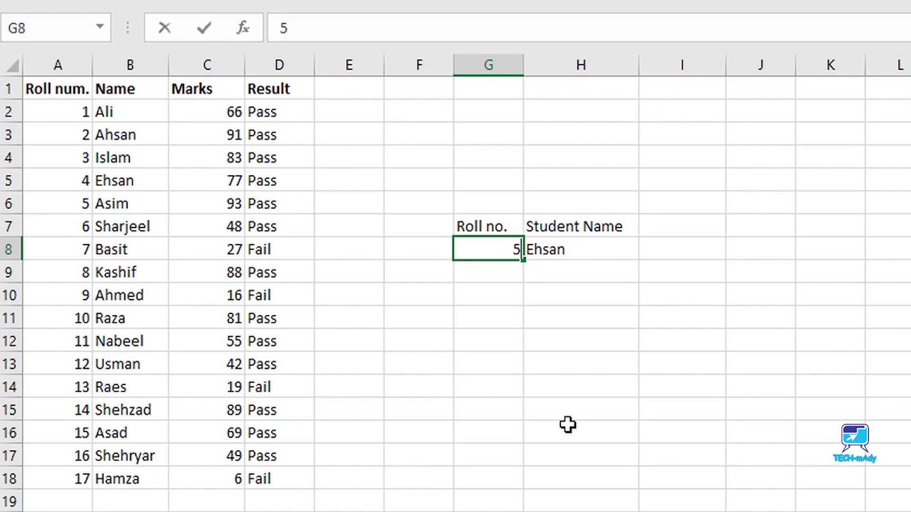
key("Return")
key("Up")
type("8")
key("Return")
key("Up")
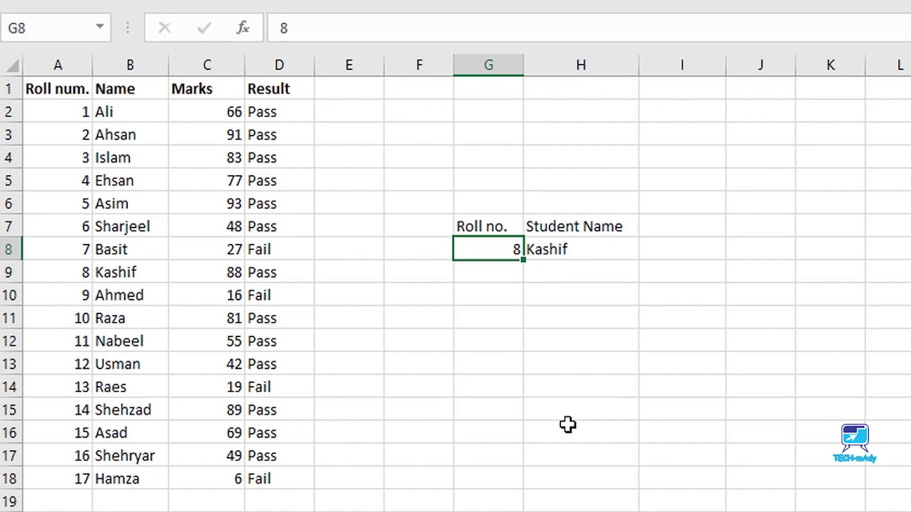
type("10")
key("Return")
key("Up")
type("9")
key("Return")
key("Up")
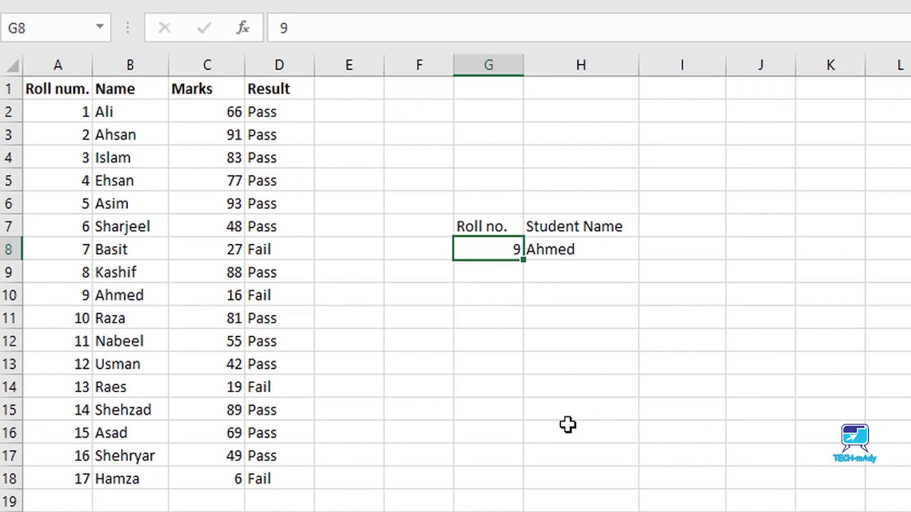
type("3")
key("Return")
key("Up")
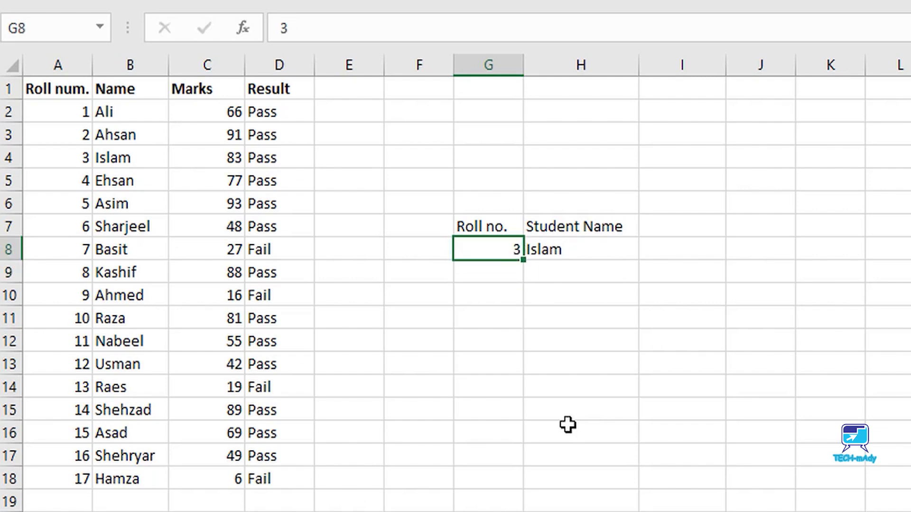
type("8")
key("Return")
key("Up")
Step: Enter roll number 12 in G8 to look up that student's name
type("12")
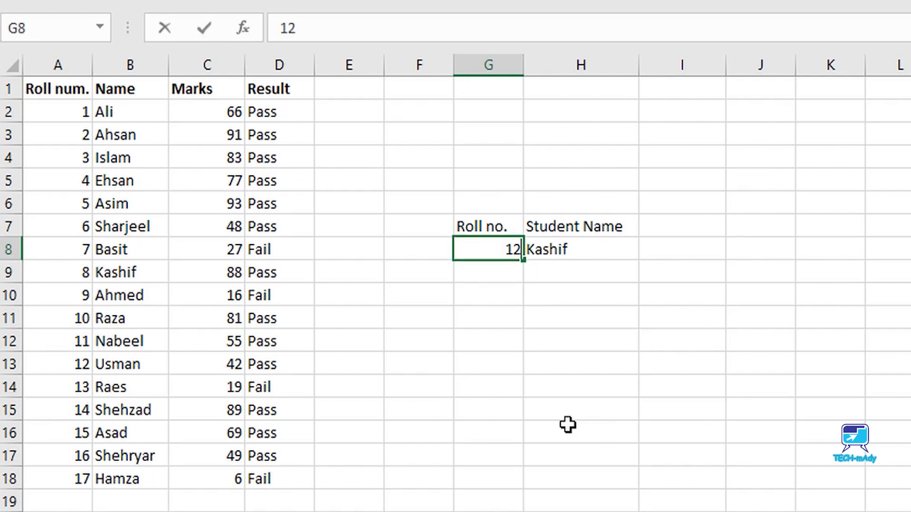
key("Return")
key("Up")
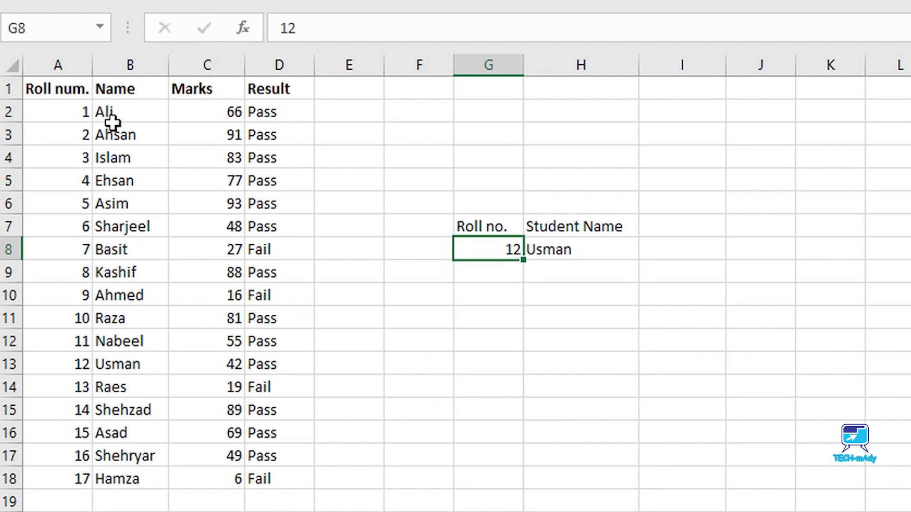
left_click_drag(70, 109, 317, 432)
left_click(702, 402)
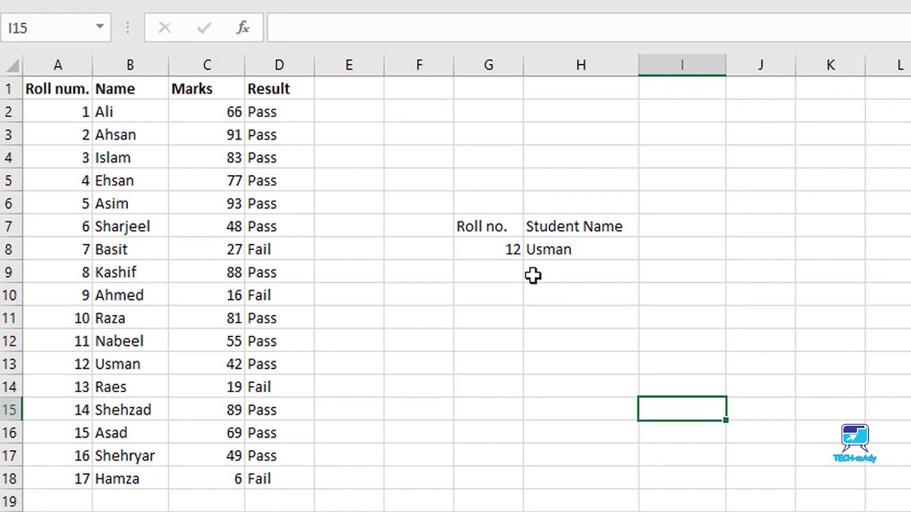
Step: Enter the header "Marks" in I7, beside the Student Name header
left_click(682, 226)
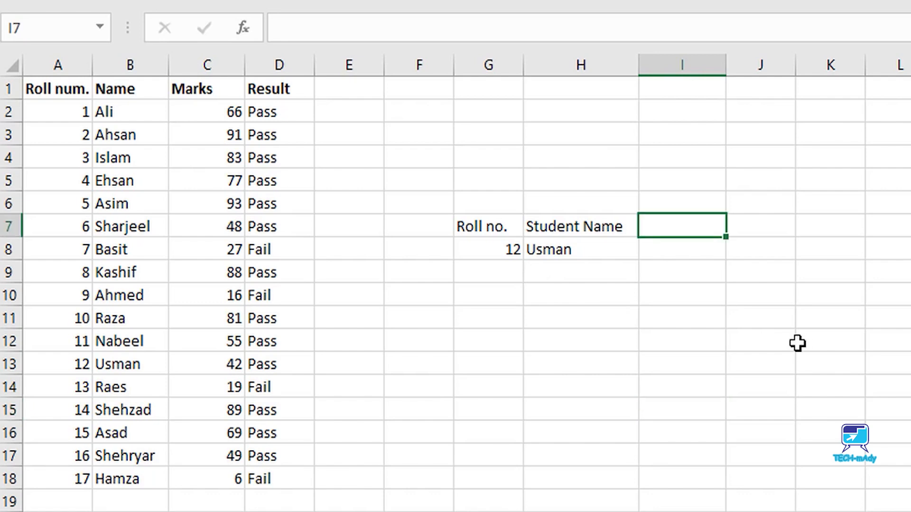
type("Marks")
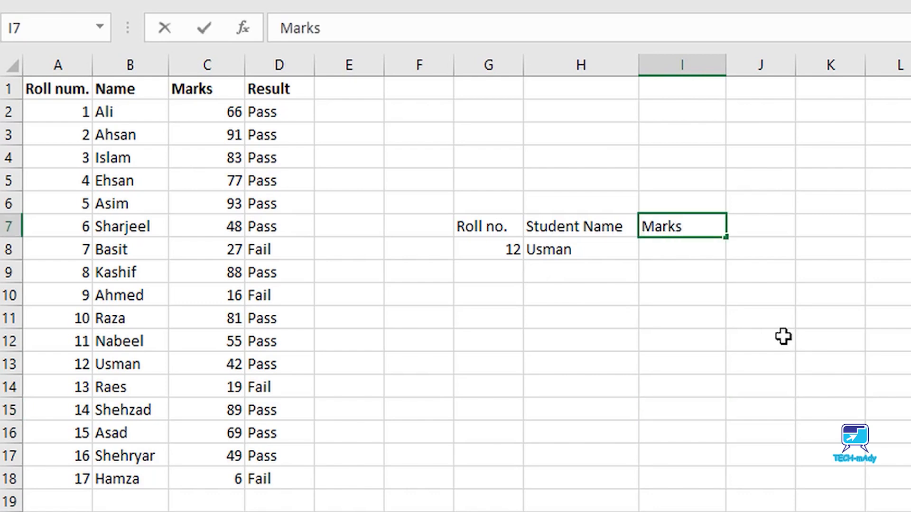
key("Return")
Step: Enter the formula =VLOOKUP(G8,A:C,3,FALSE) in I8 to look up the student's marks by roll number
type("=")
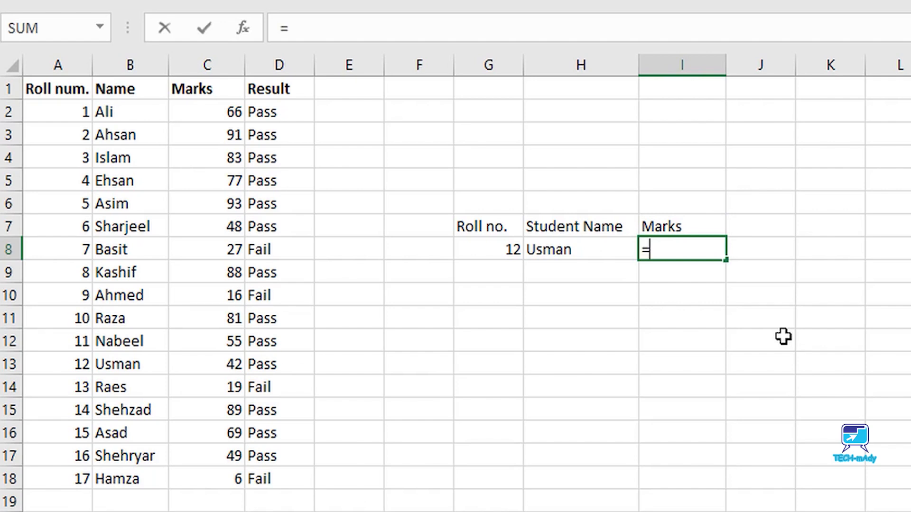
type("vlookup")
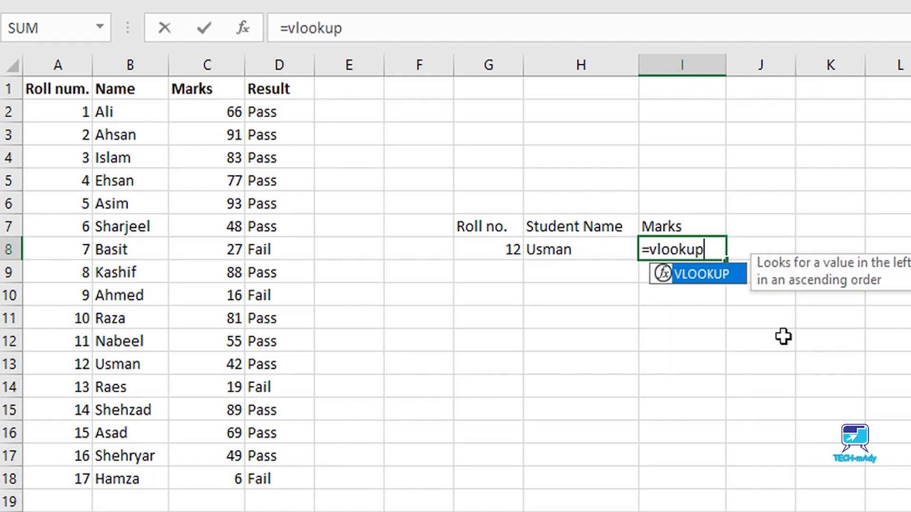
type("(")
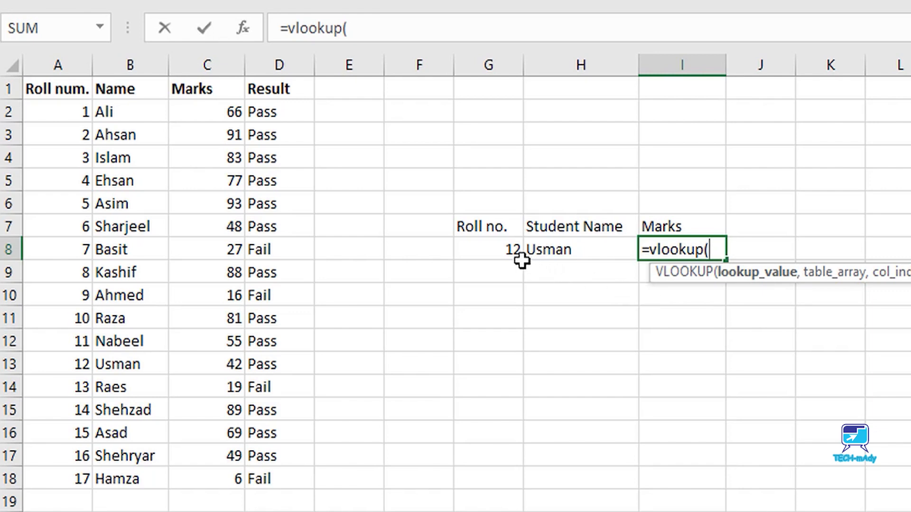
left_click(504, 249)
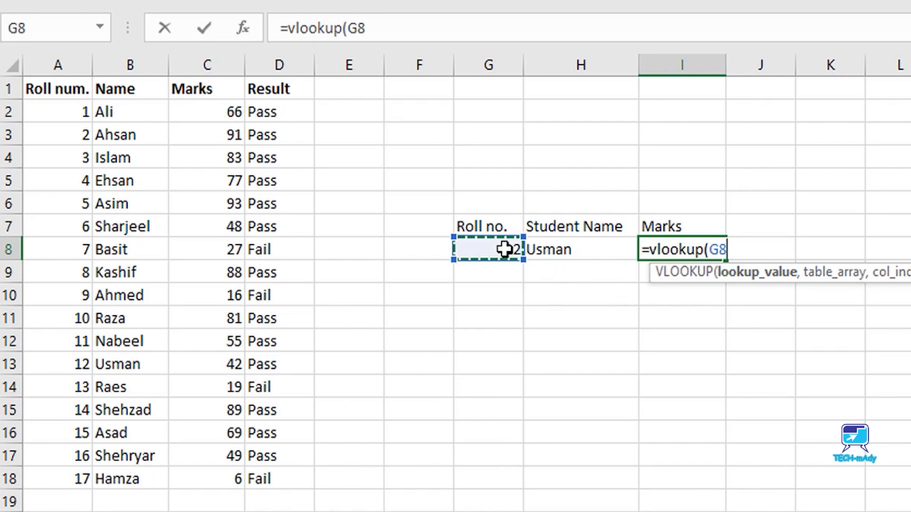
type(",")
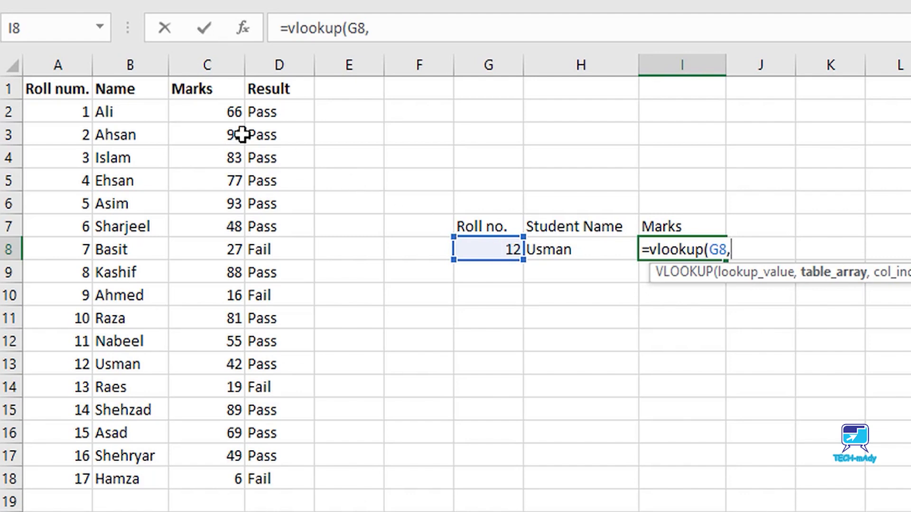
left_click_drag(61, 63, 183, 65)
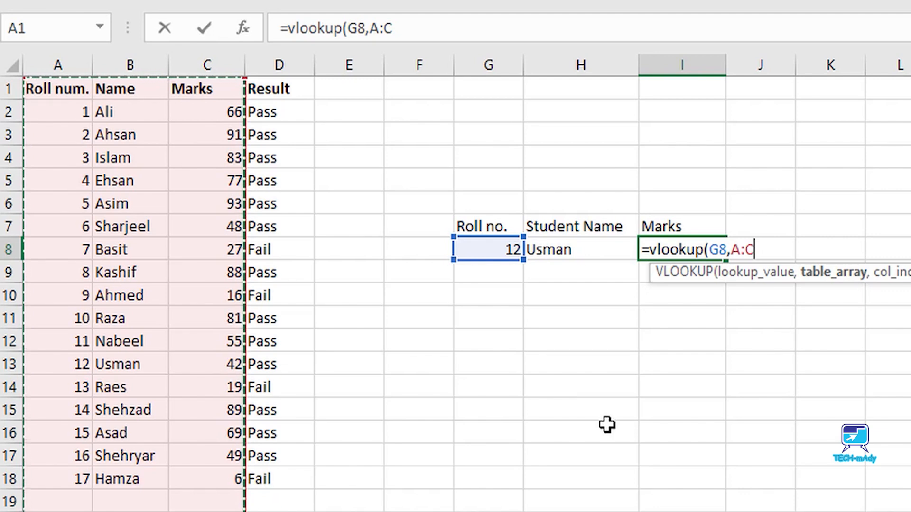
type(",3")
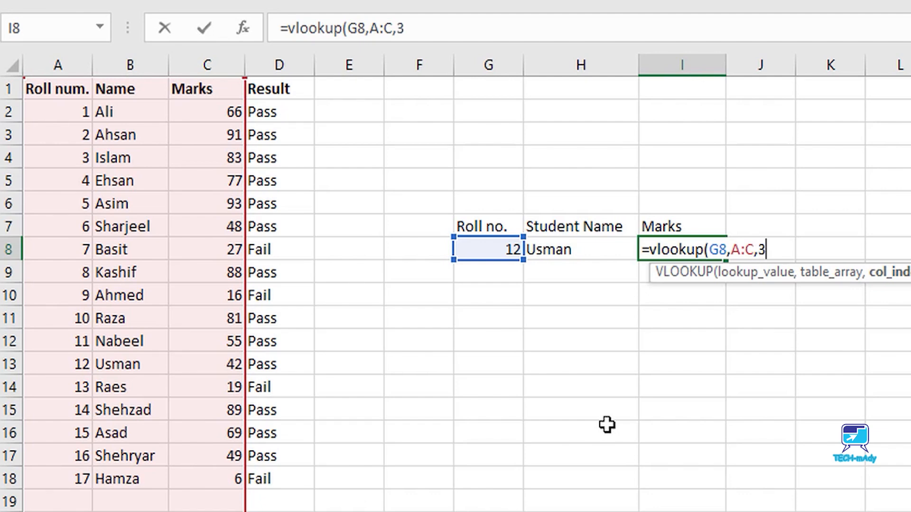
type(",")
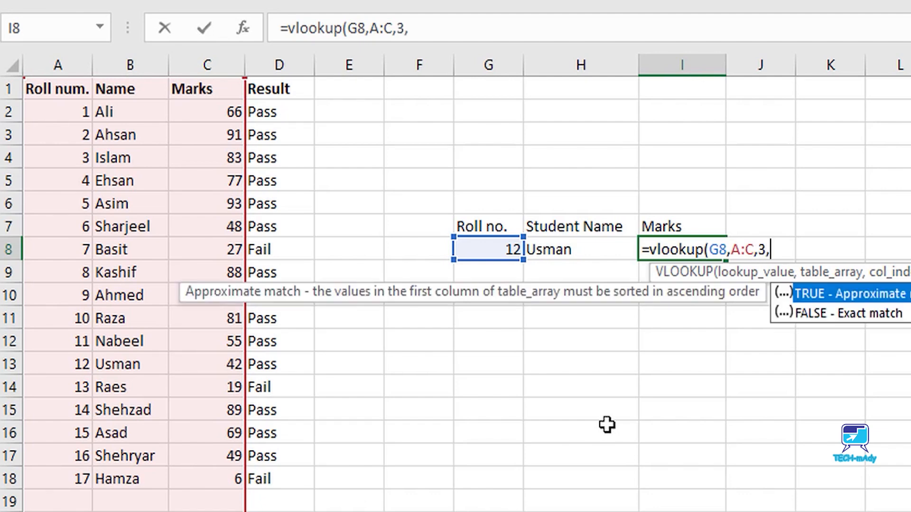
type("false")
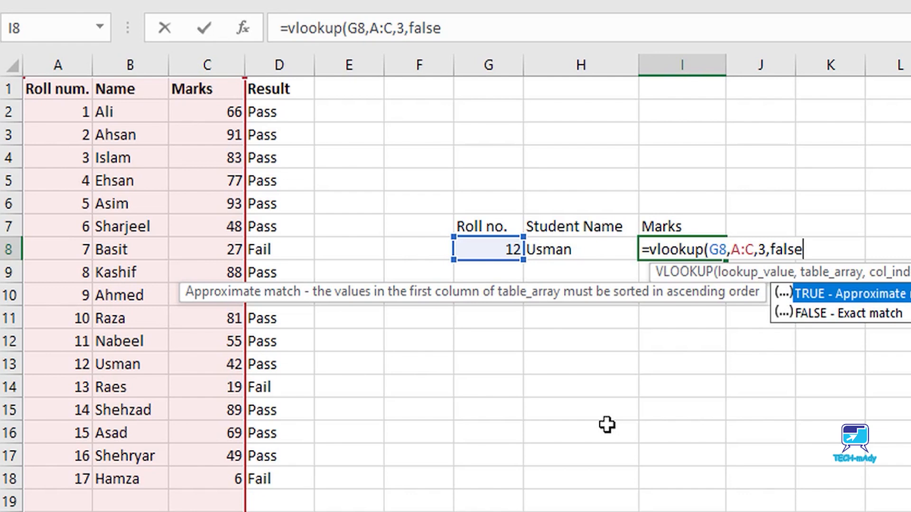
type(")")
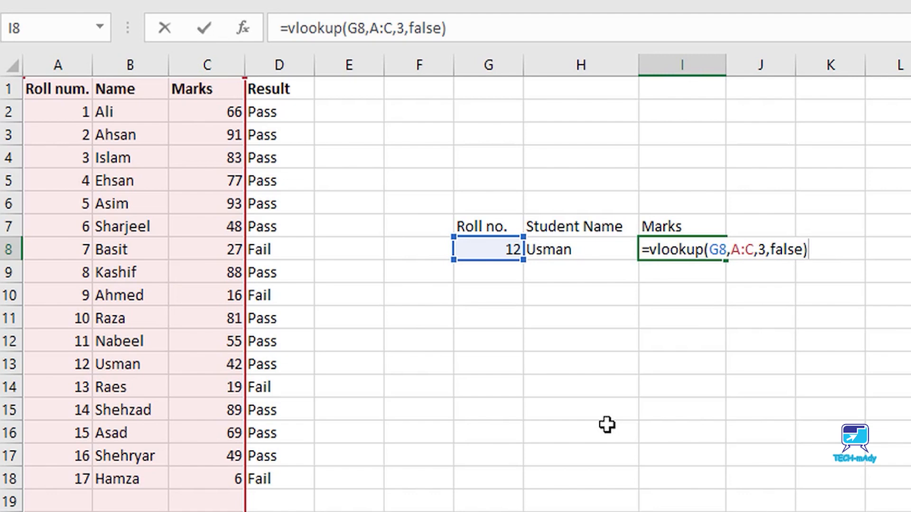
key("Return")
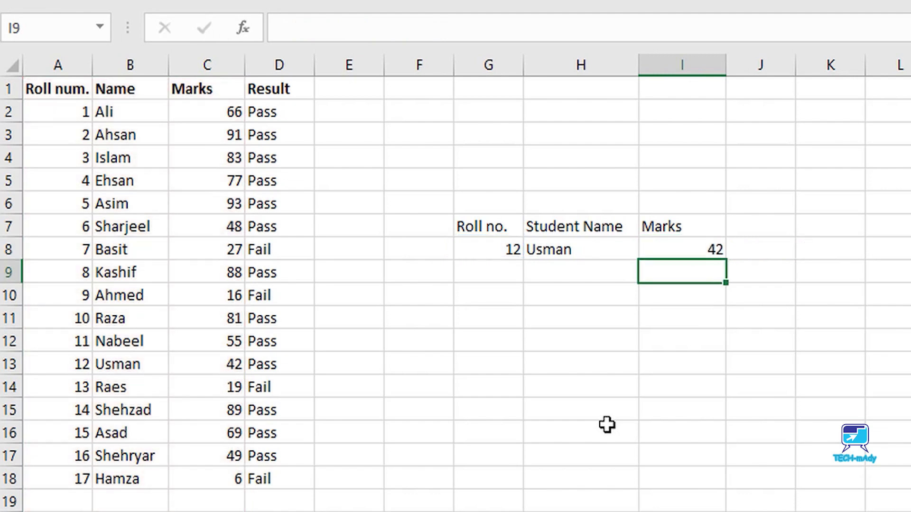
Step: Test the name and marks lookups by entering roll numbers 1, 5, 7 and 8 in turn in G8
key("Left")
key("Left")
key("Up")
type("1")
key("Return")
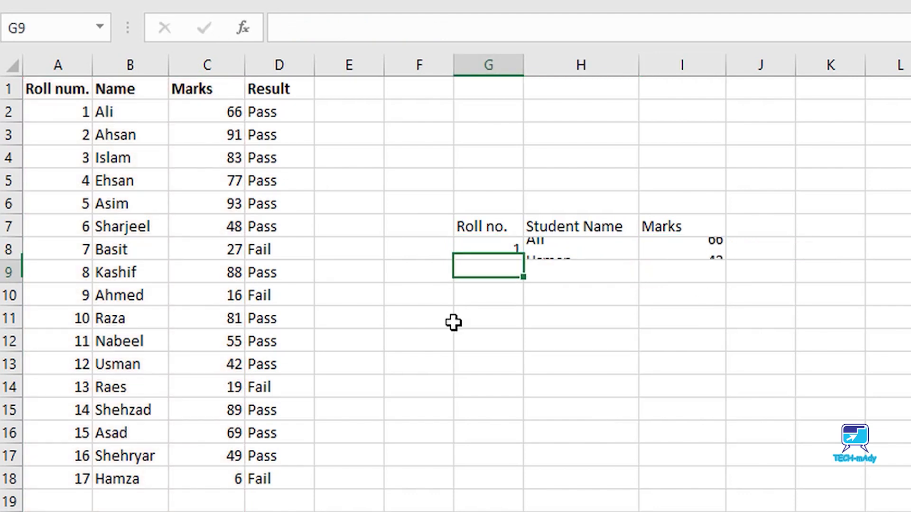
key("Up")
type("5")
key("Return")
key("Up")
type("7")
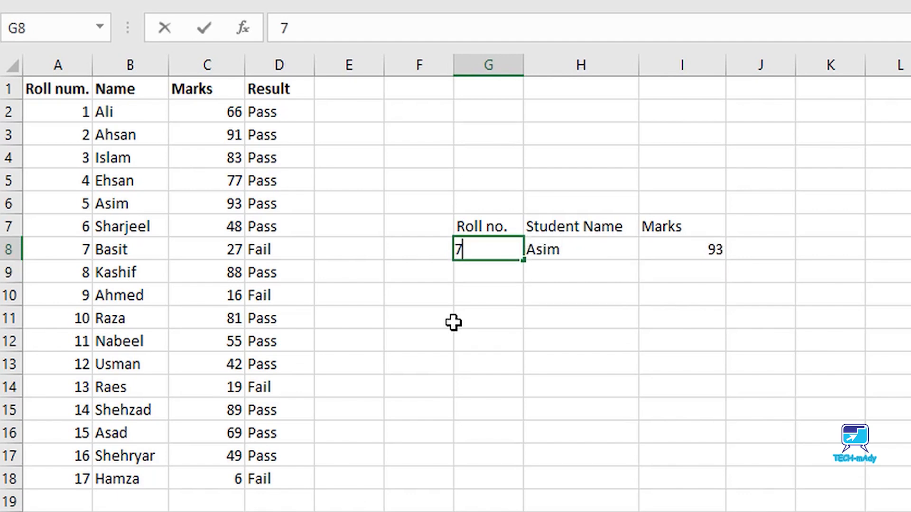
key("Return")
key("Up")
type("8")
key("Return")
Step: Enter the header "Result" in J7, beside the Marks header of the lookup table
key("Up")
key("Right")
key("Right")
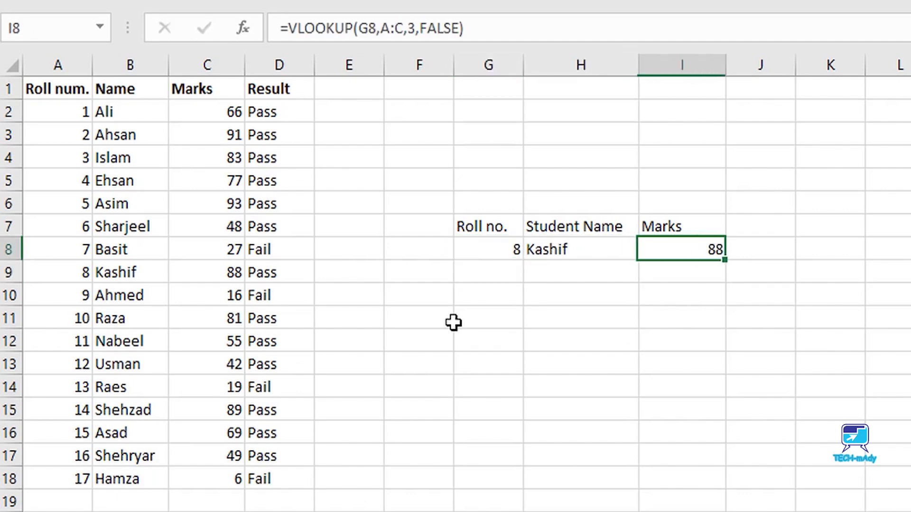
key("Right")
key("Up")
type("Result")
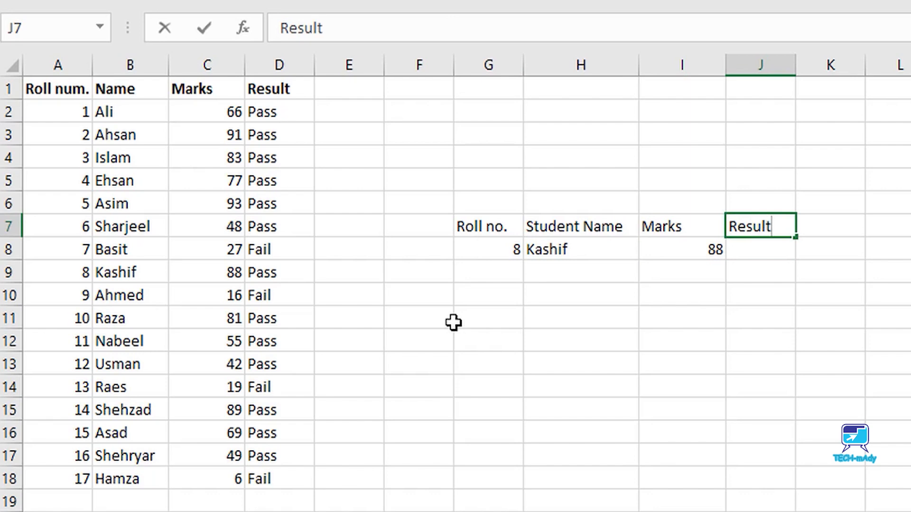
key("Return")
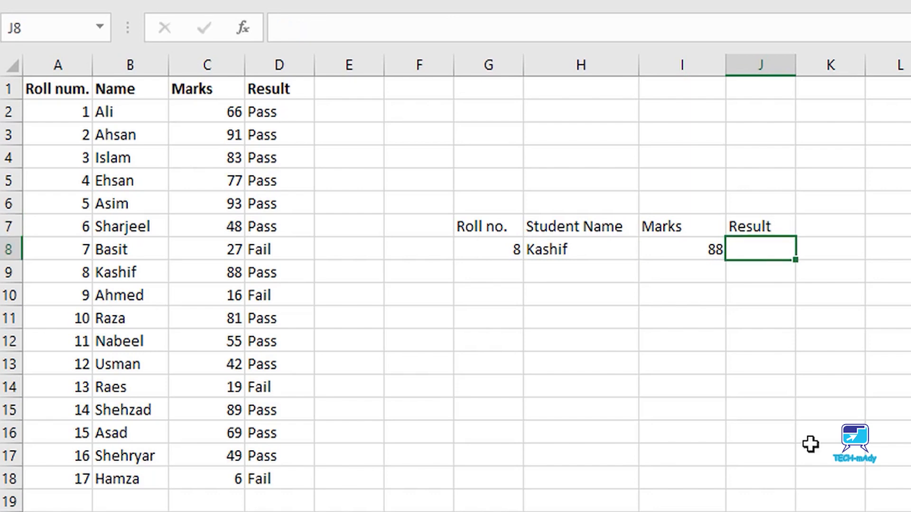
Step: Enter the formula =VLOOKUP(G8,A:D,4,FALSE) in J8 to look up the student's result by roll number
double_click(756, 247)
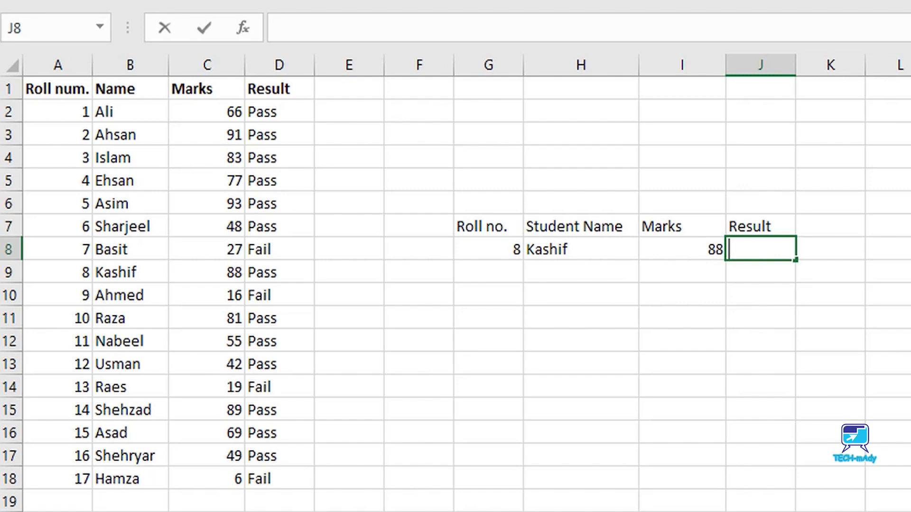
type("=vlo")
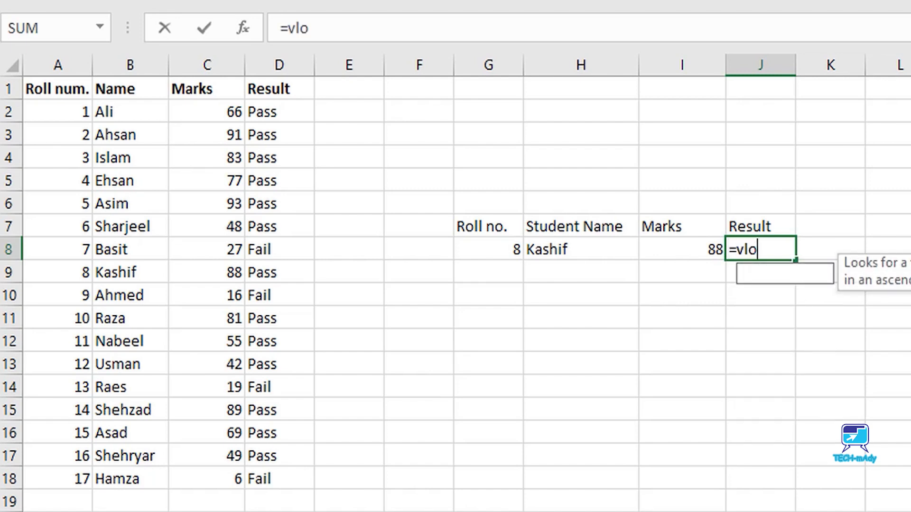
type("okup(")
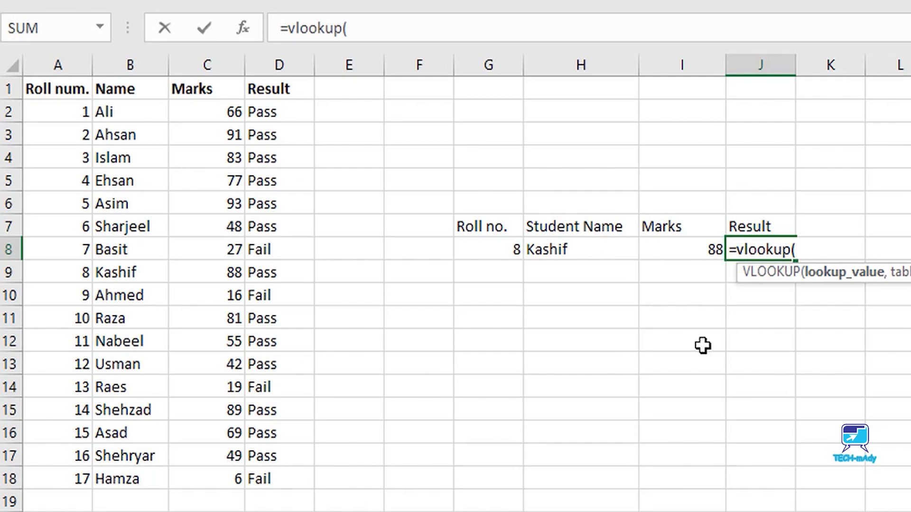
left_click(495, 249)
type(",")
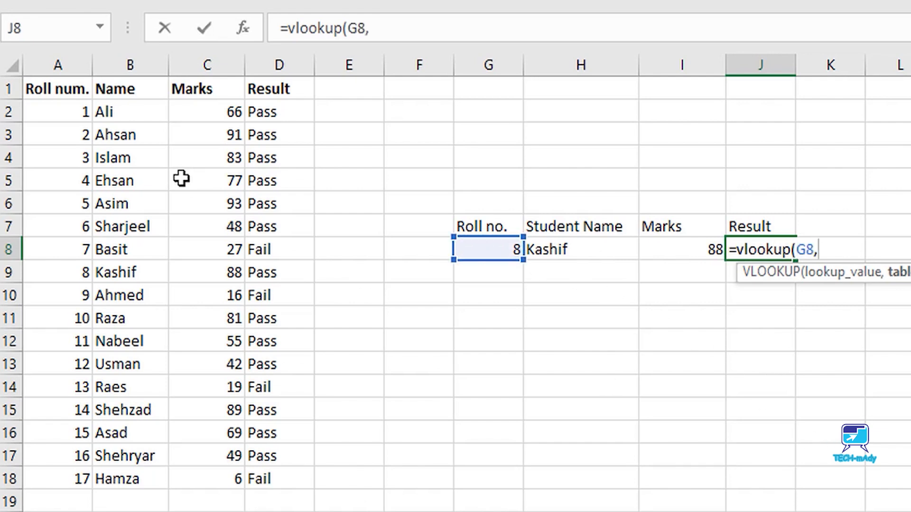
left_click_drag(58, 64, 269, 54)
type(",")
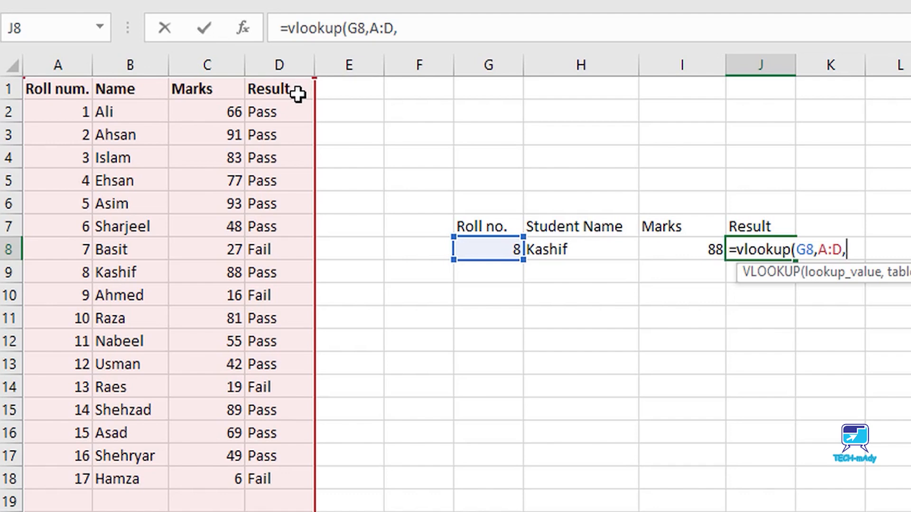
type("4")
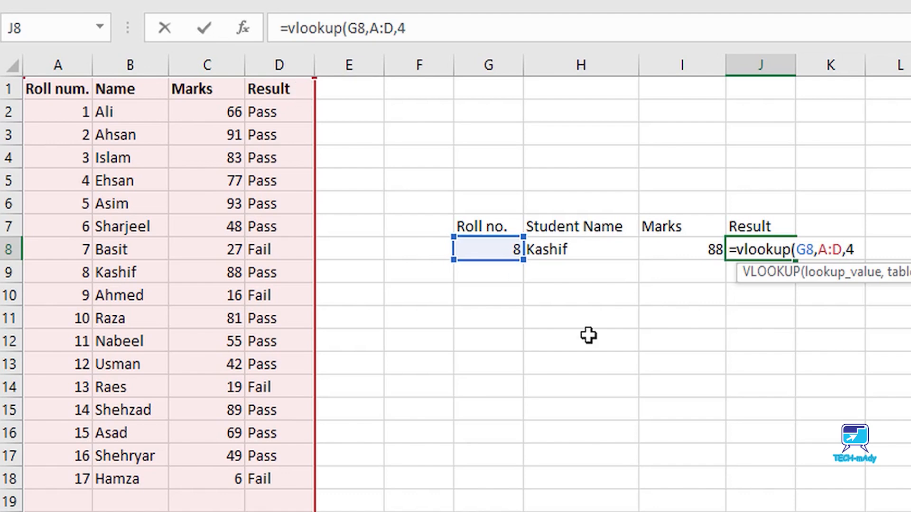
type(",false")
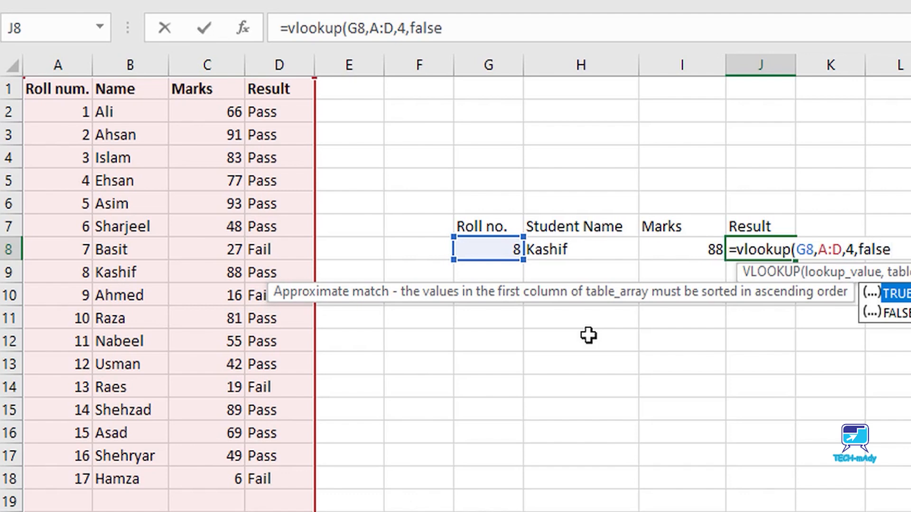
type(")")
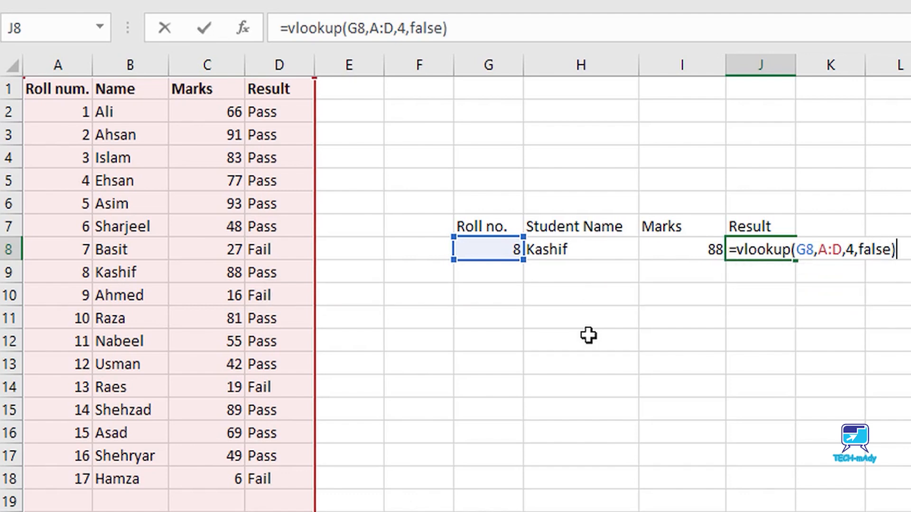
key("Return")
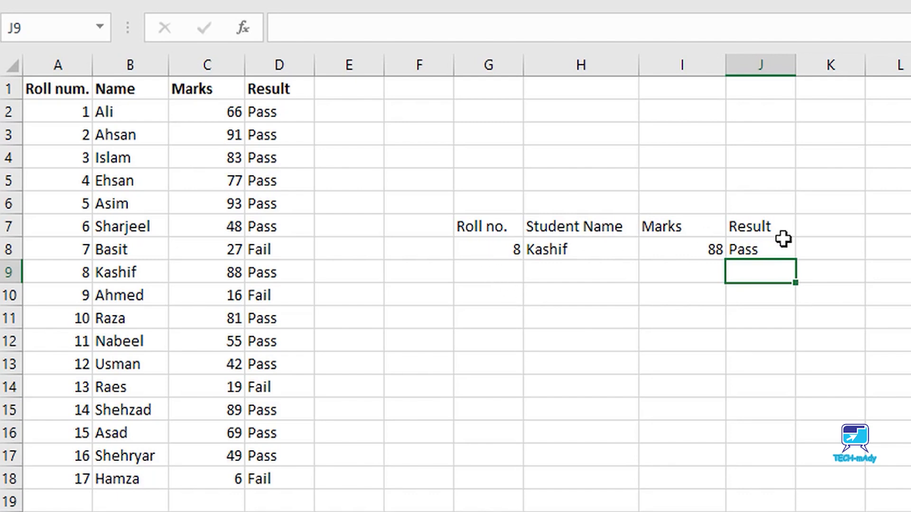
Step: Test the name, marks and result lookups by entering roll numbers 6, 8, 2, 4 and 7 in turn in G8
left_click(503, 256)
type("6")
key("Return")
key("Up")
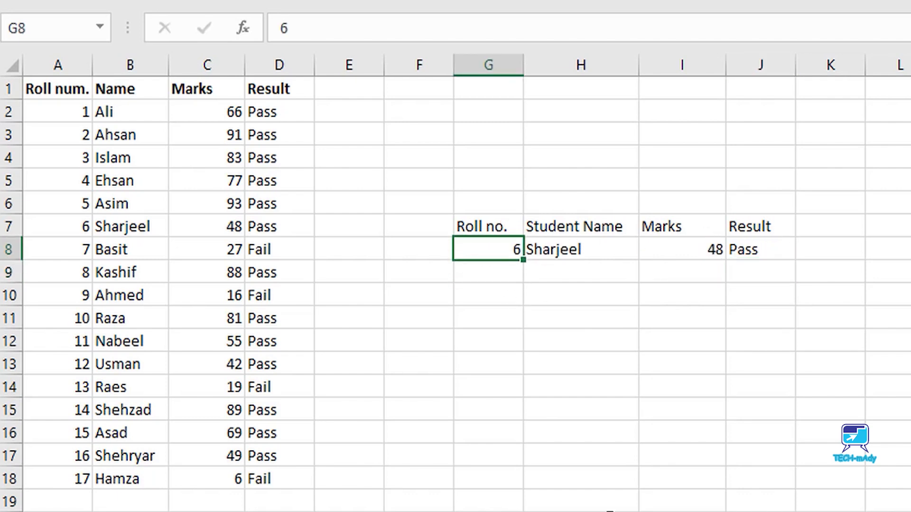
type("8")
key("Return")
key("Up")
type("2")
key("Return")
key("Up")
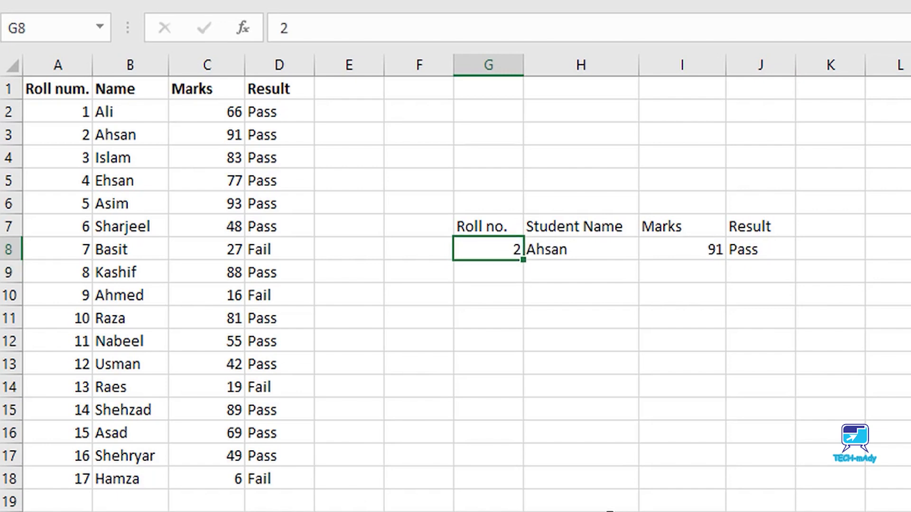
type("4")
key("Return")
key("Up")
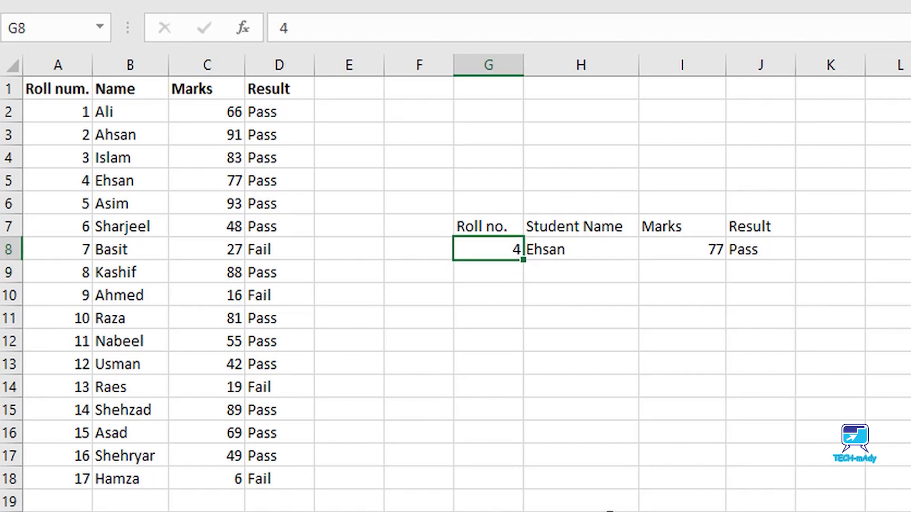
type("7")
key("Return")
key("Up")
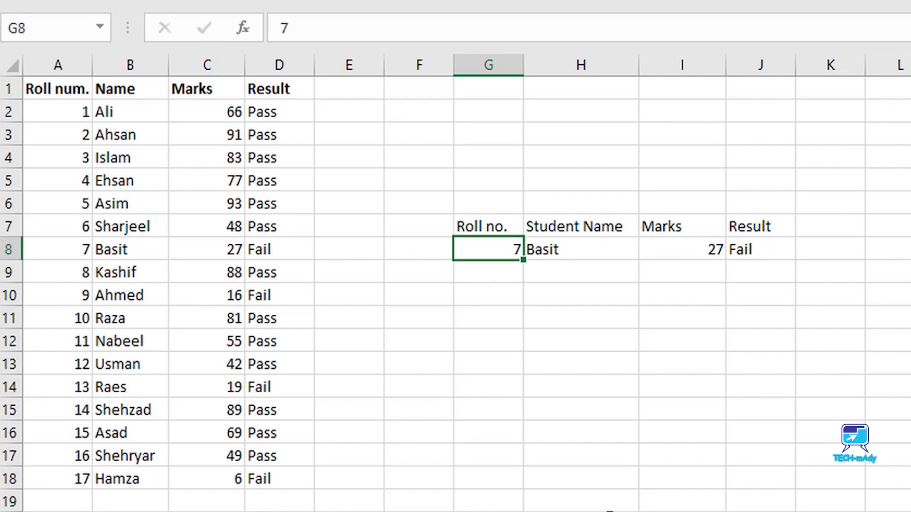
left_click(490, 228)
left_click_drag(468, 232, 717, 256)
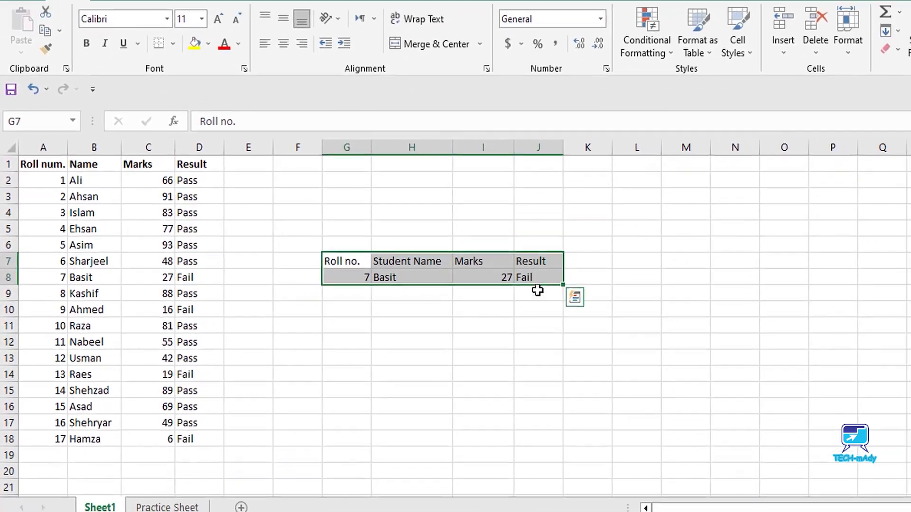
left_click(717, 327)
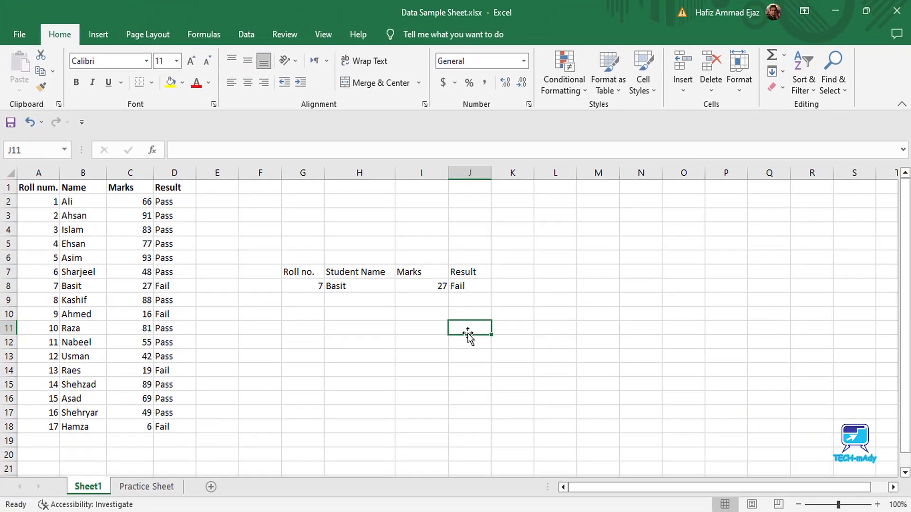